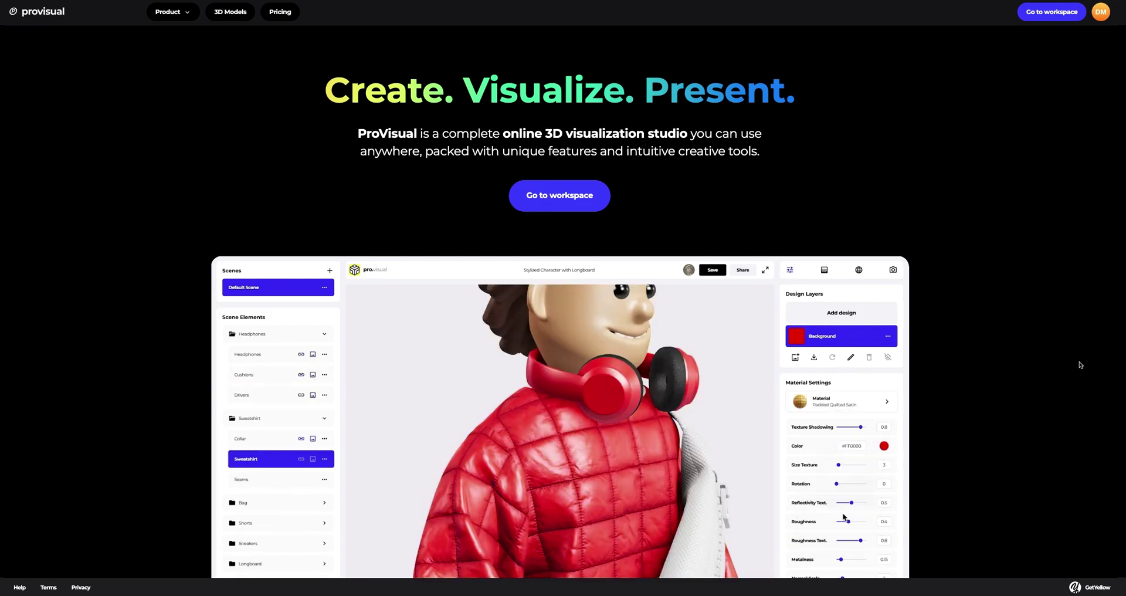
- Browse the 3D models gallery and open the Basketball Jersey Mockup
{"action": "left_click", "coordinate": [227, 12]}
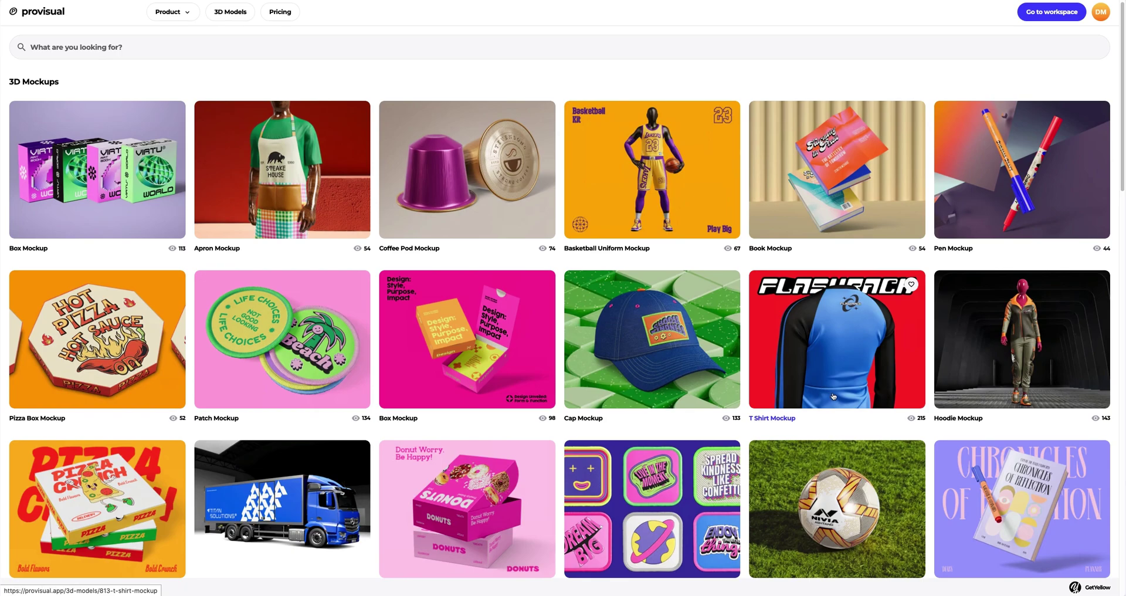
{"action": "scroll", "coordinate": [822, 397], "scroll_direction": "down", "scroll_amount": 3}
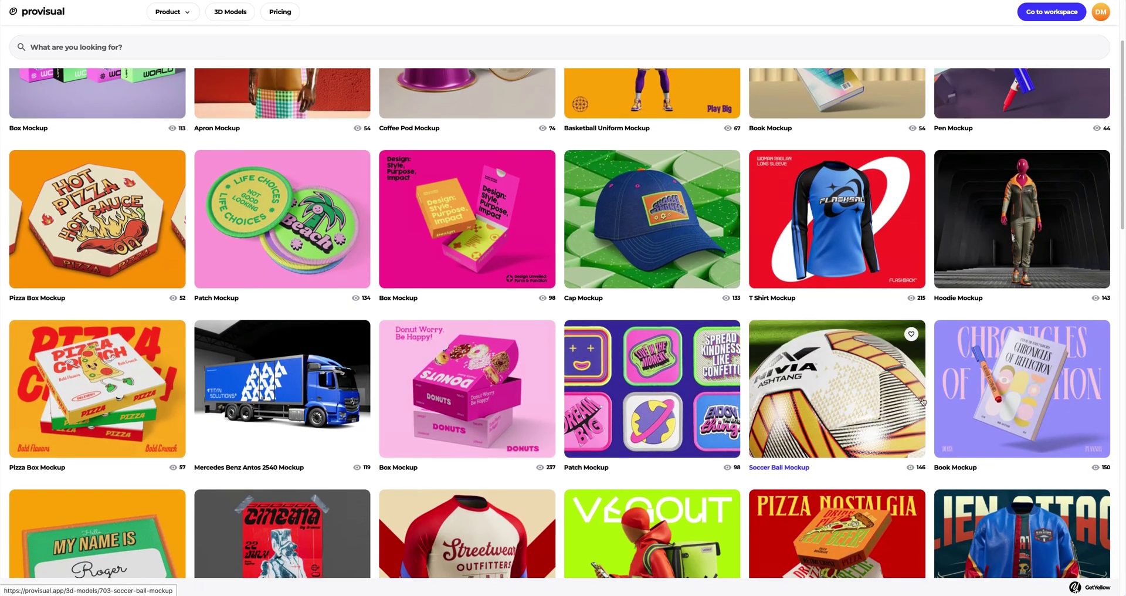
{"action": "scroll", "coordinate": [903, 400], "scroll_direction": "down", "scroll_amount": 3}
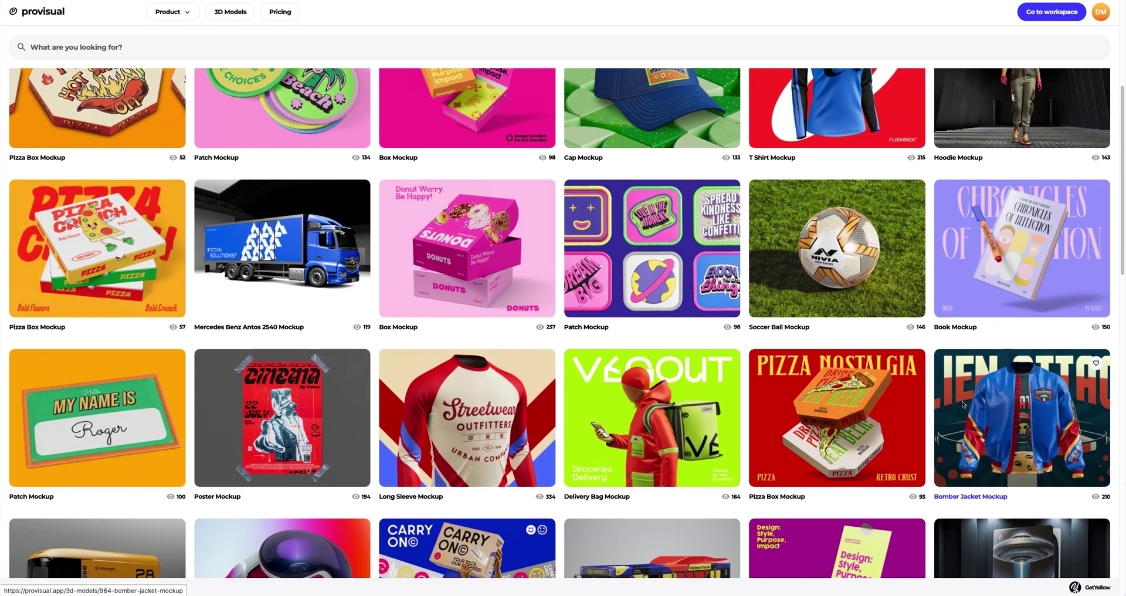
{"action": "scroll", "coordinate": [956, 403], "scroll_direction": "down", "scroll_amount": 3}
{"action": "scroll", "coordinate": [964, 404], "scroll_direction": "down", "scroll_amount": 1}
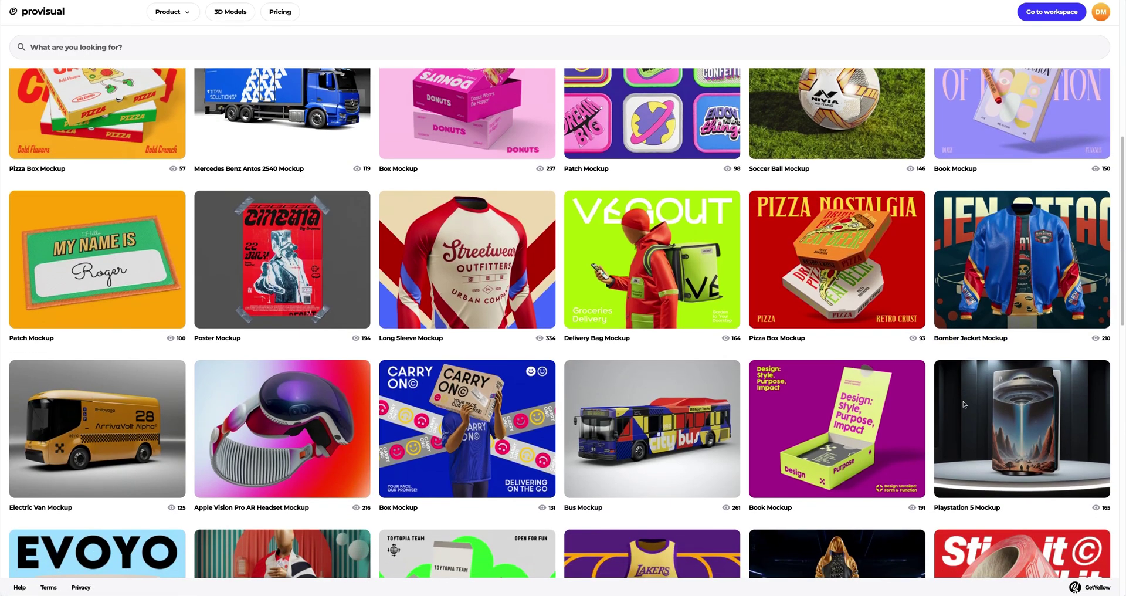
{"action": "scroll", "coordinate": [963, 405], "scroll_direction": "down", "scroll_amount": 2}
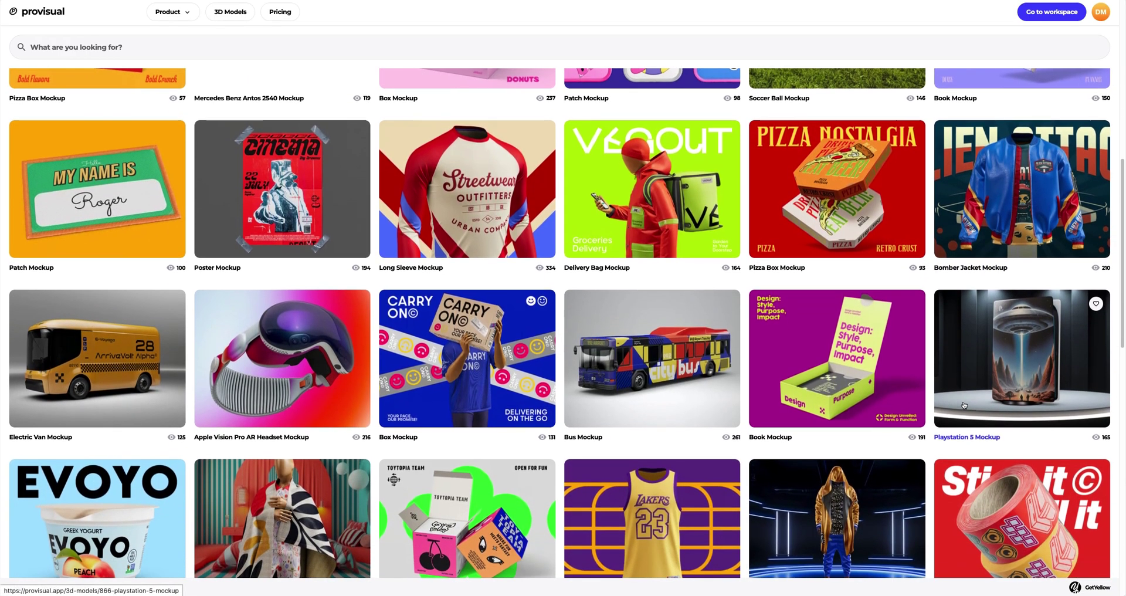
{"action": "scroll", "coordinate": [963, 404], "scroll_direction": "down", "scroll_amount": 5}
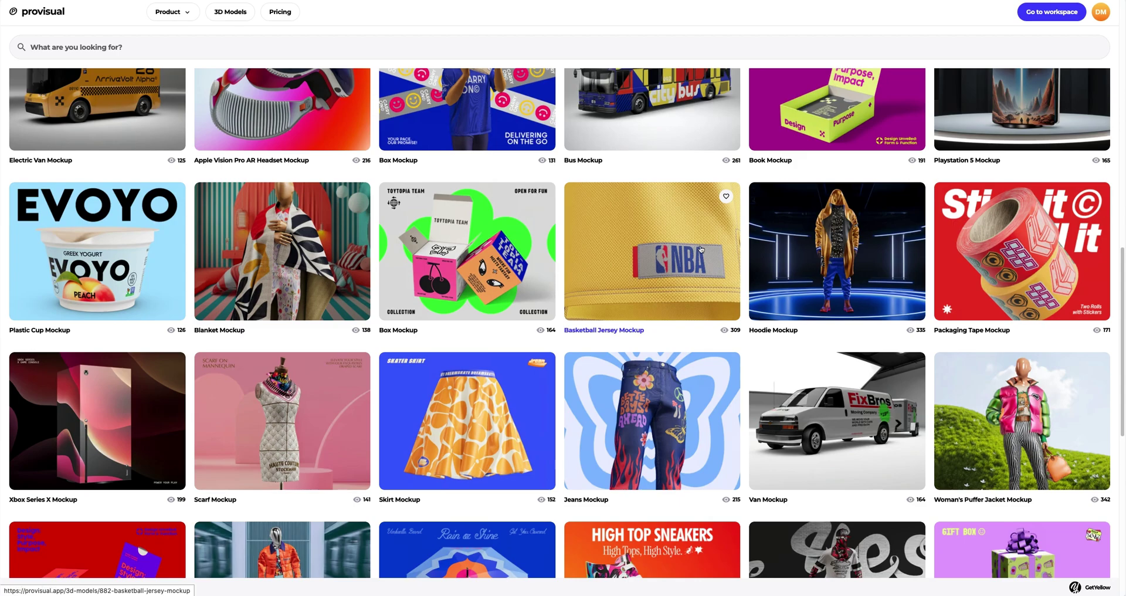
{"action": "left_click", "coordinate": [701, 248]}
- Look through the preview images of the Basketball Jersey Mockup, including its front, back, label and angled views
{"action": "left_click", "coordinate": [442, 391]}
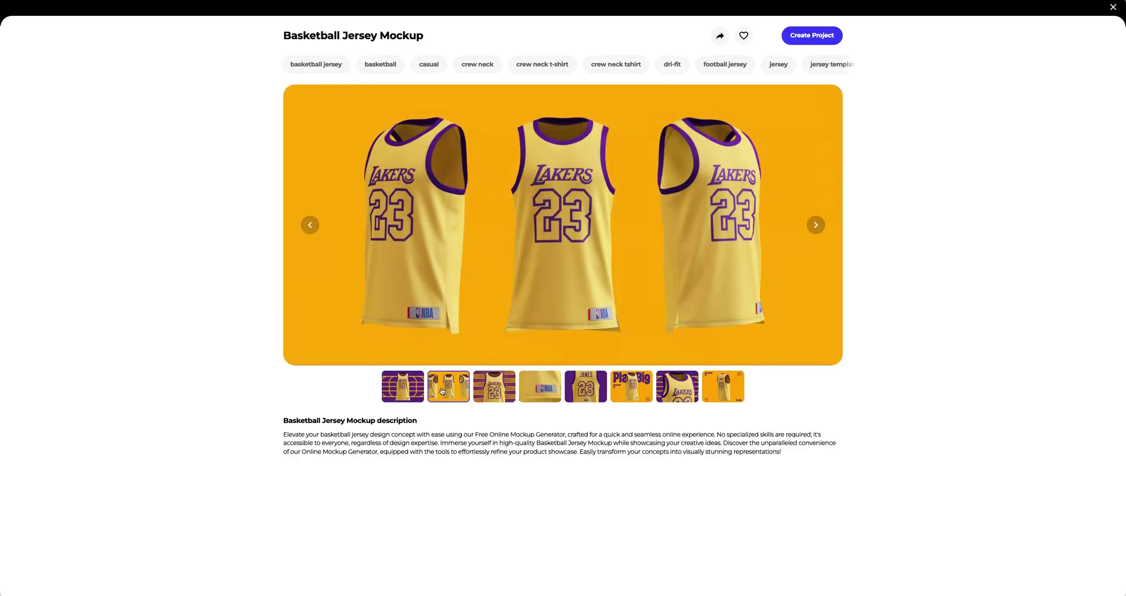
{"action": "left_click", "coordinate": [478, 392]}
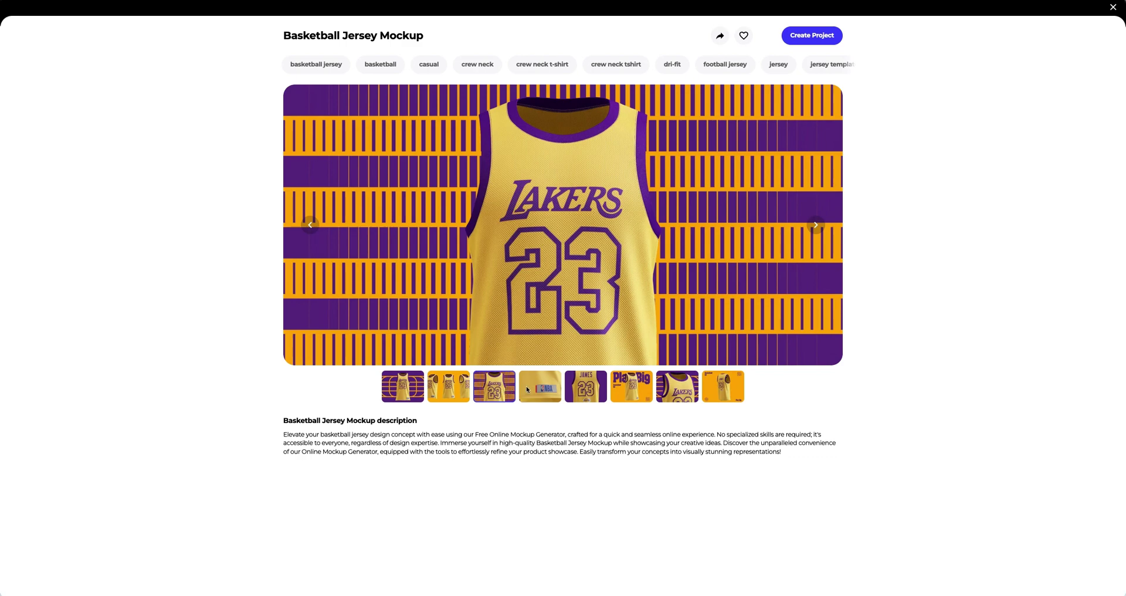
{"action": "left_click", "coordinate": [527, 389]}
{"action": "left_click", "coordinate": [580, 390]}
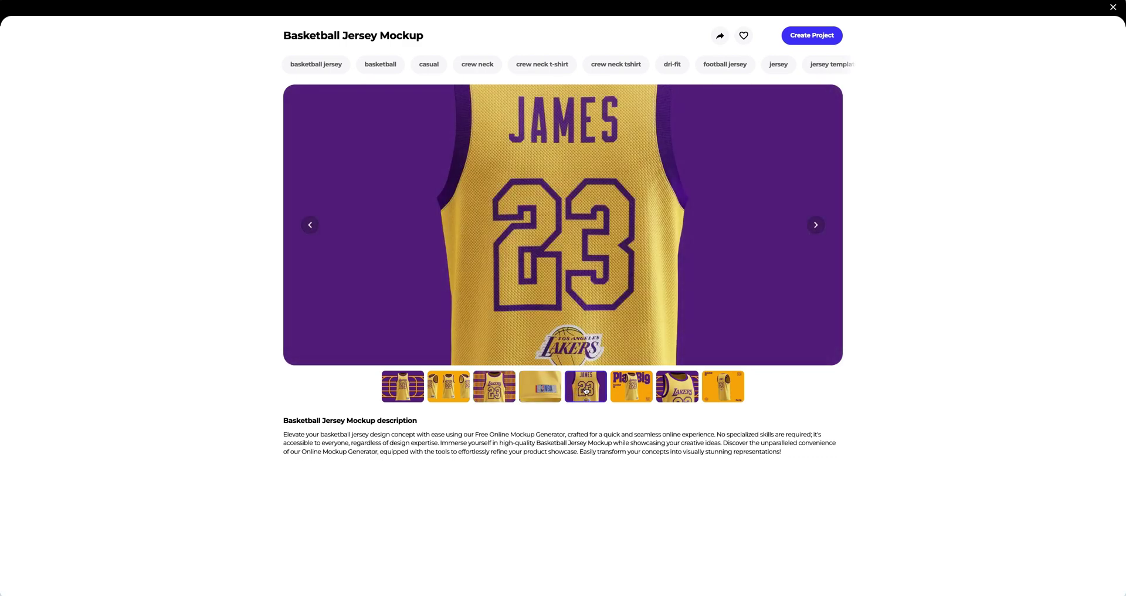
{"action": "left_click", "coordinate": [616, 390]}
{"action": "left_click", "coordinate": [672, 391]}
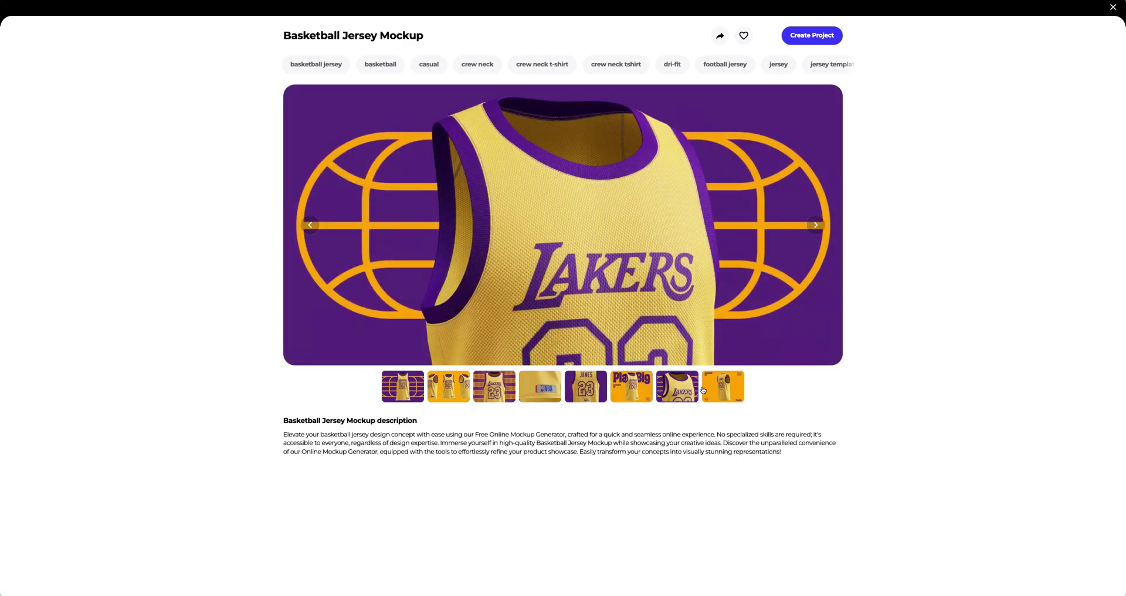
{"action": "left_click", "coordinate": [711, 391]}
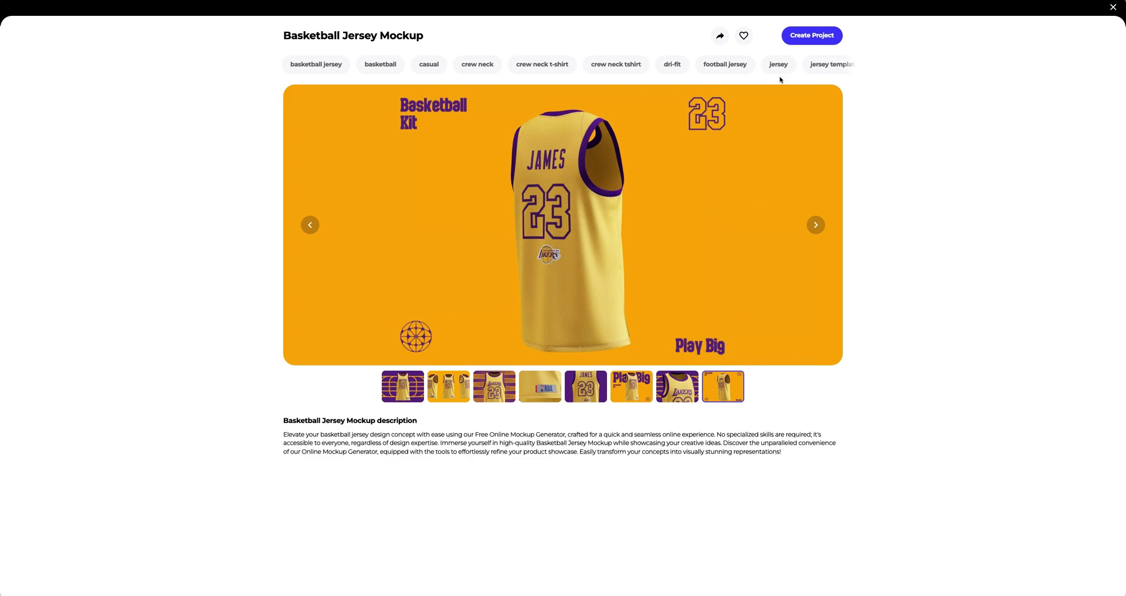
- Create a project from the Basketball Jersey Mockup and inspect the blank jersey's fabric up close and from the front
{"action": "left_click", "coordinate": [812, 35]}
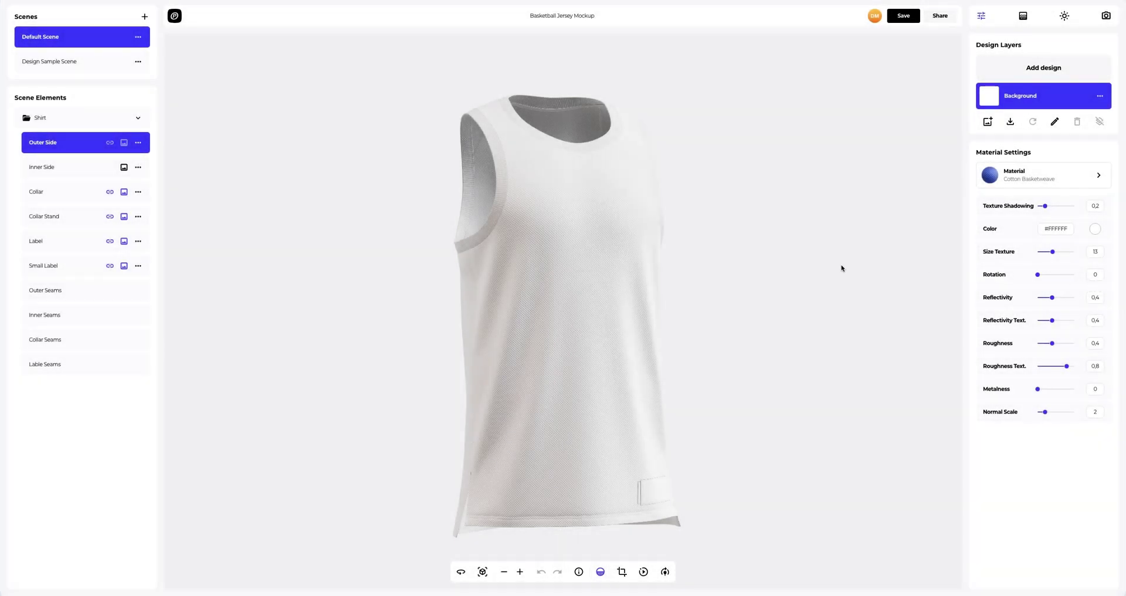
{"action": "left_click_drag", "start_coordinate": [714, 269], "coordinate": [508, 169]}
{"action": "scroll", "coordinate": [508, 168], "scroll_direction": "up", "scroll_amount": 5}
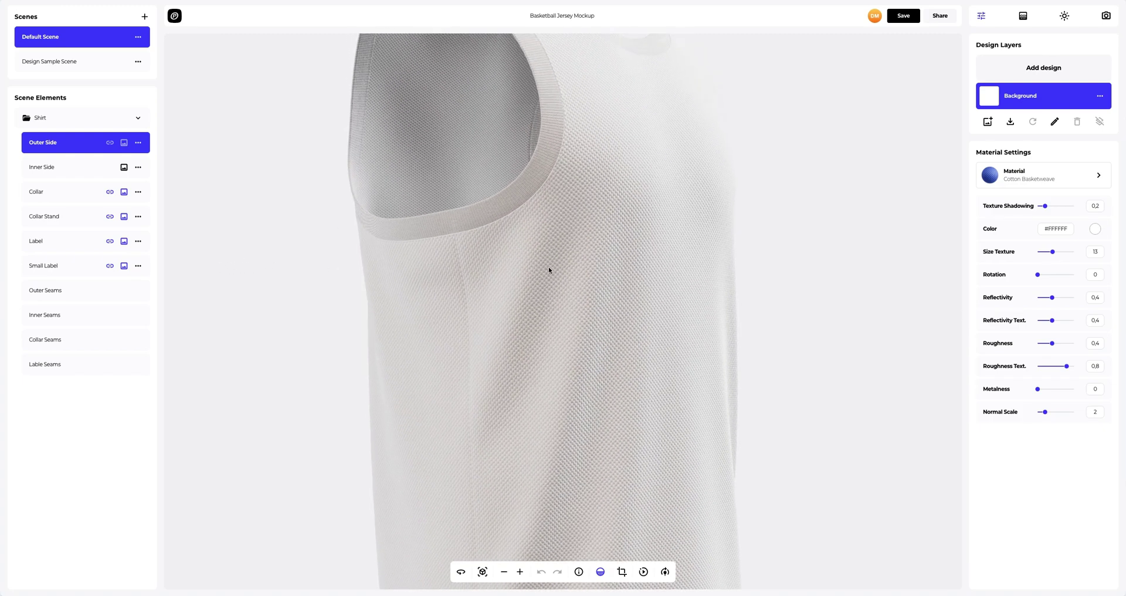
{"action": "left_click_drag", "start_coordinate": [538, 368], "coordinate": [597, 315]}
{"action": "left_click_drag", "start_coordinate": [713, 299], "coordinate": [631, 303]}
{"action": "scroll", "coordinate": [626, 357], "scroll_direction": "down", "scroll_amount": 2}
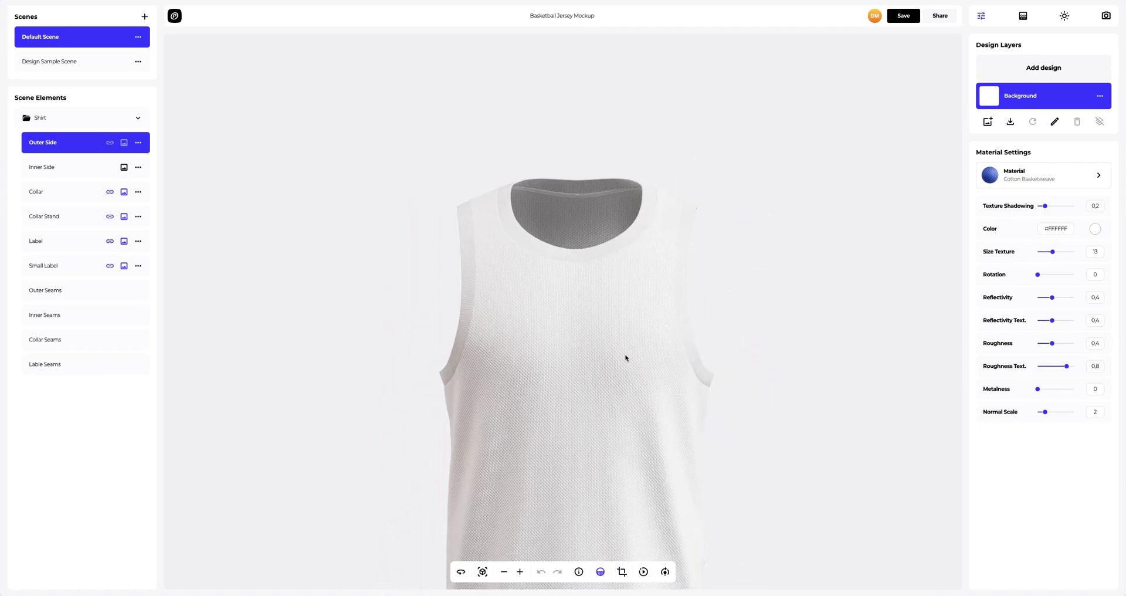
{"action": "left_click_drag", "start_coordinate": [626, 357], "coordinate": [606, 229]}
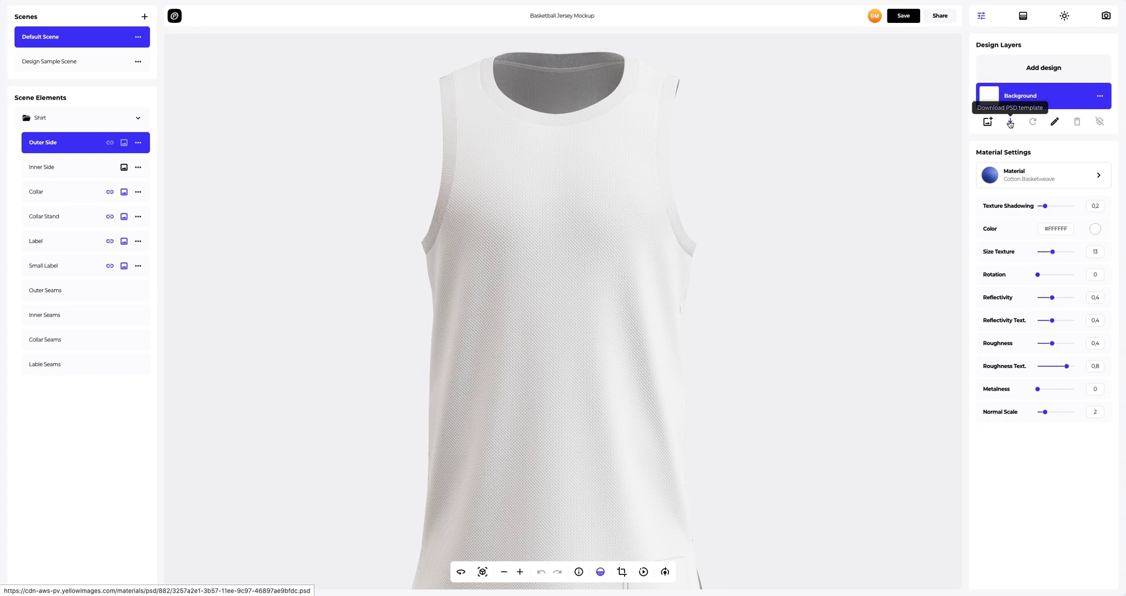
- Add 23 F.png as a design on the jersey's outer side and place it on the front piece at about X 256, Y 1180
{"action": "left_click", "coordinate": [1041, 71]}
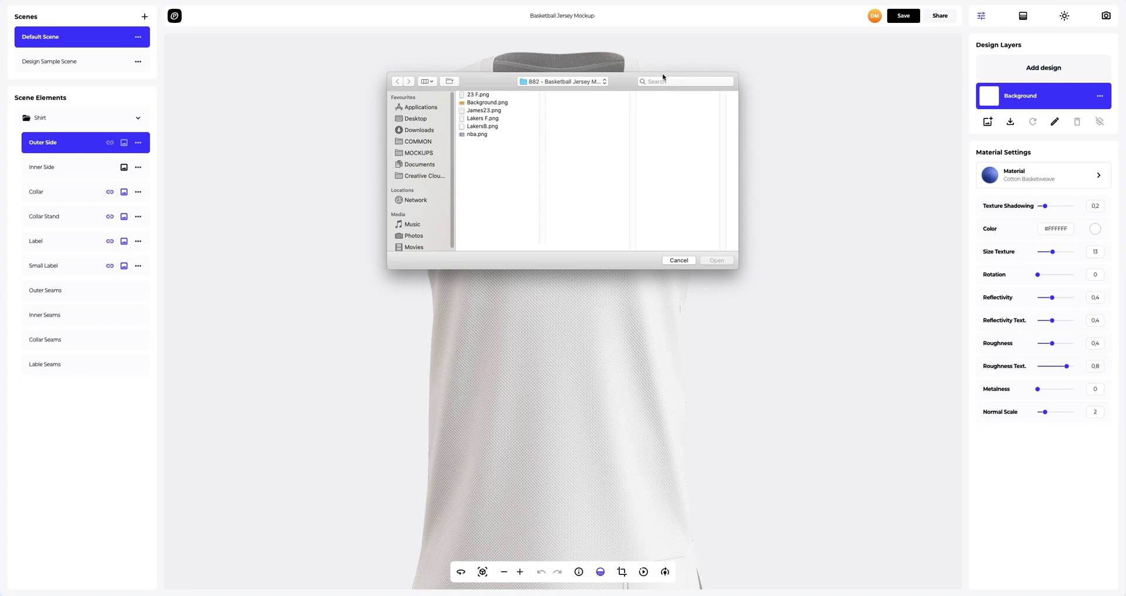
{"action": "left_click", "coordinate": [472, 95]}
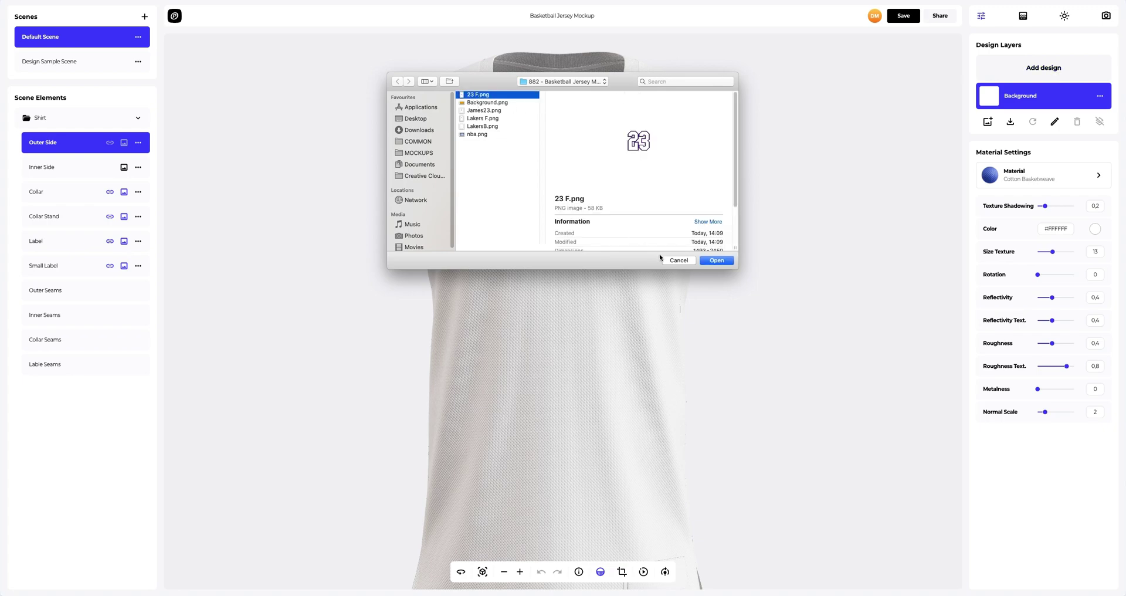
{"action": "left_click", "coordinate": [716, 260]}
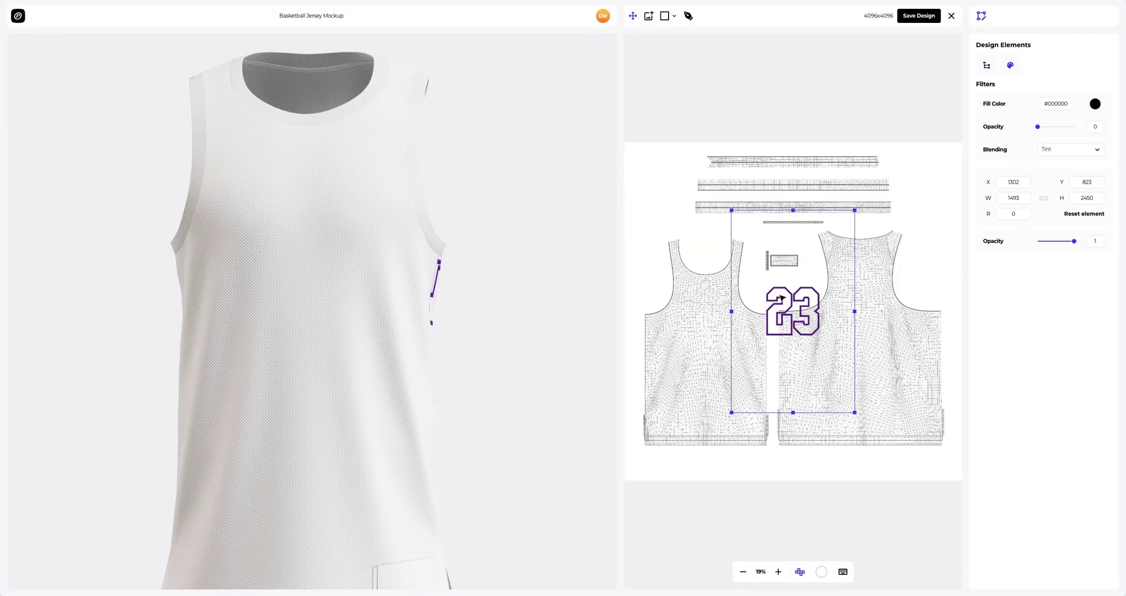
{"action": "left_click_drag", "start_coordinate": [788, 300], "coordinate": [700, 332]}
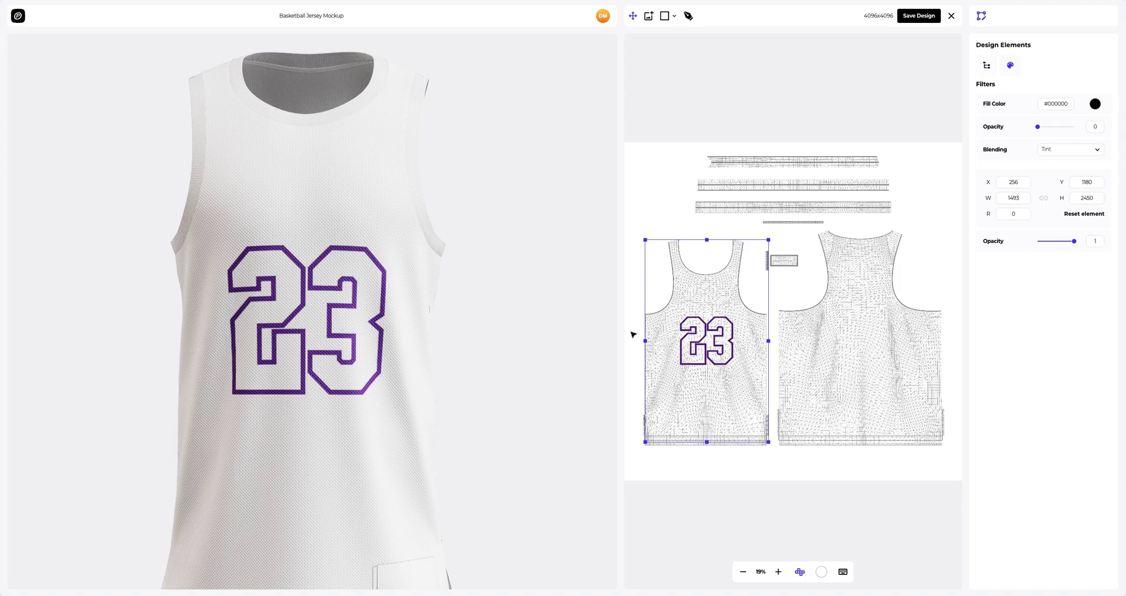
- Add James23.png to the same design, place it on the back piece at about X 1899, Y 1063, and save the design
{"action": "left_click_drag", "start_coordinate": [434, 278], "coordinate": [160, 282]}
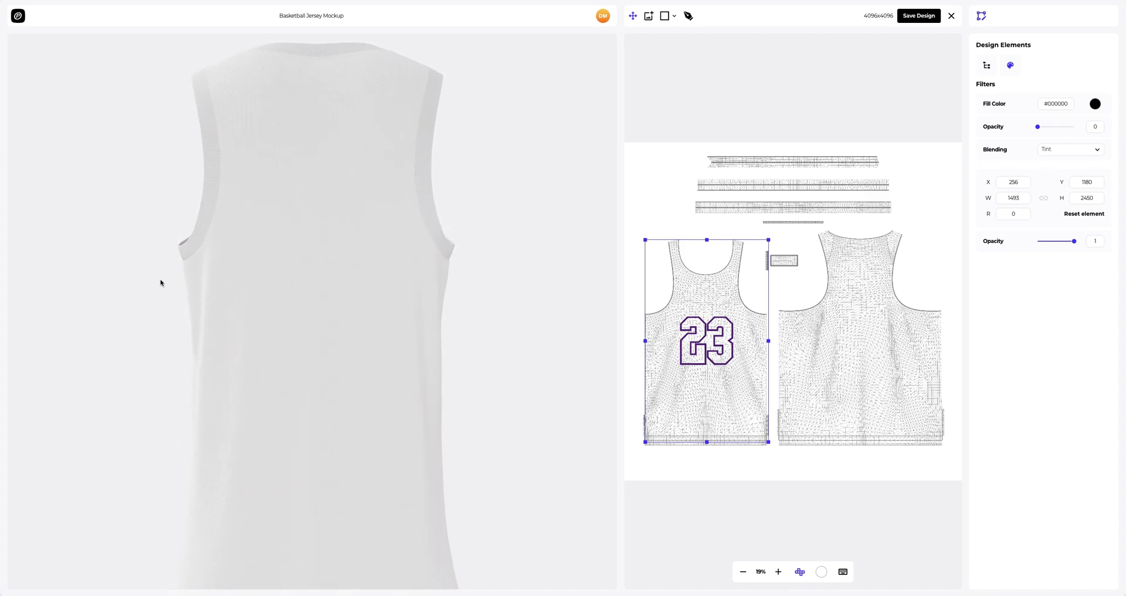
{"action": "left_click", "coordinate": [647, 17]}
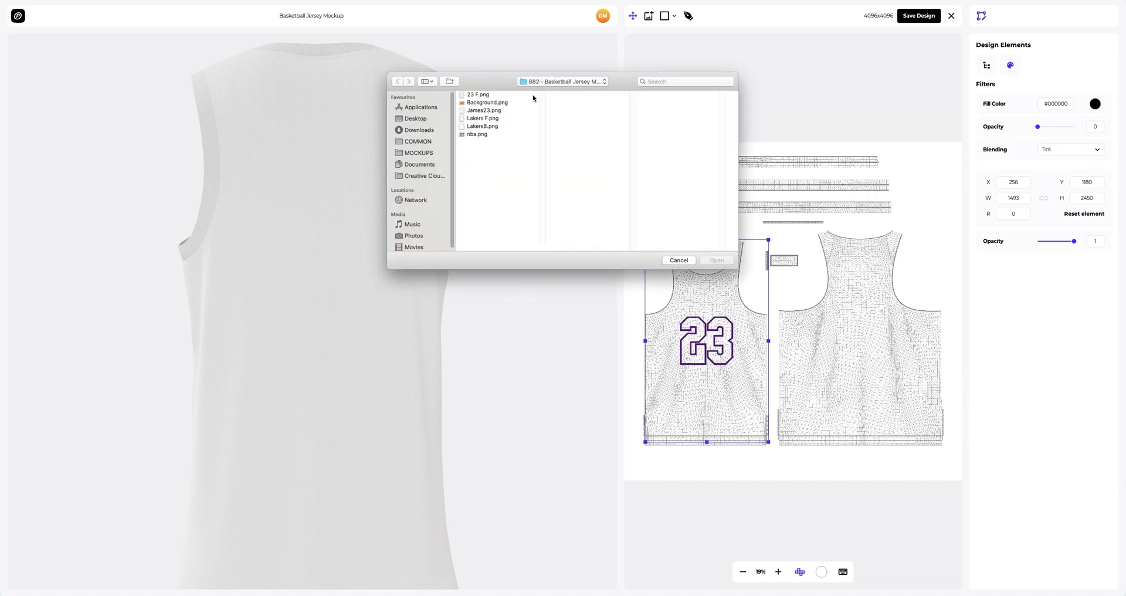
{"action": "left_click", "coordinate": [490, 111]}
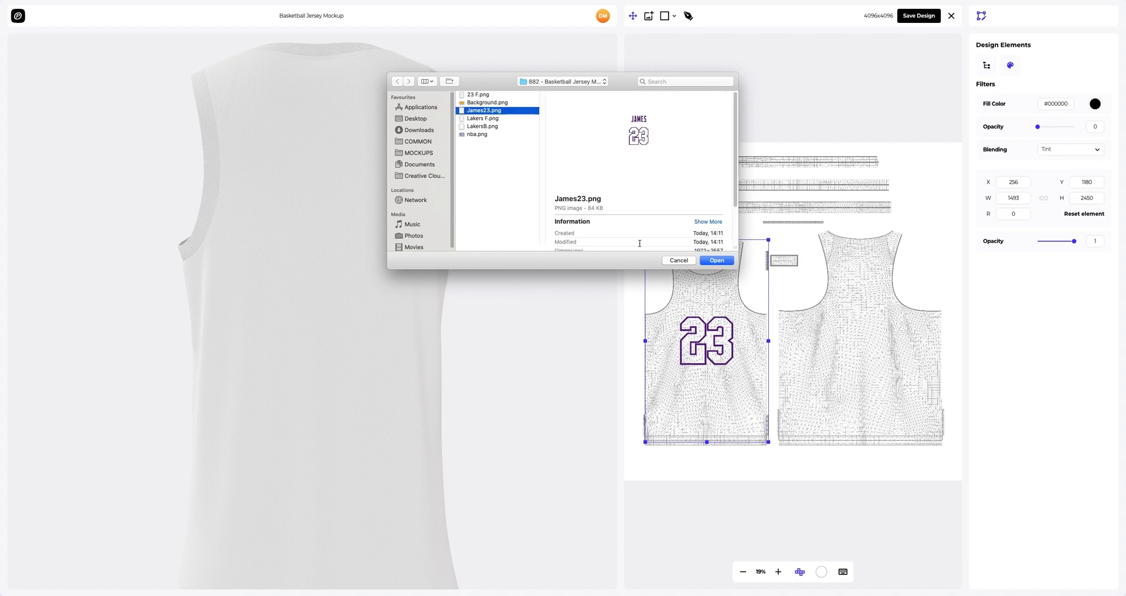
{"action": "left_click", "coordinate": [717, 260]}
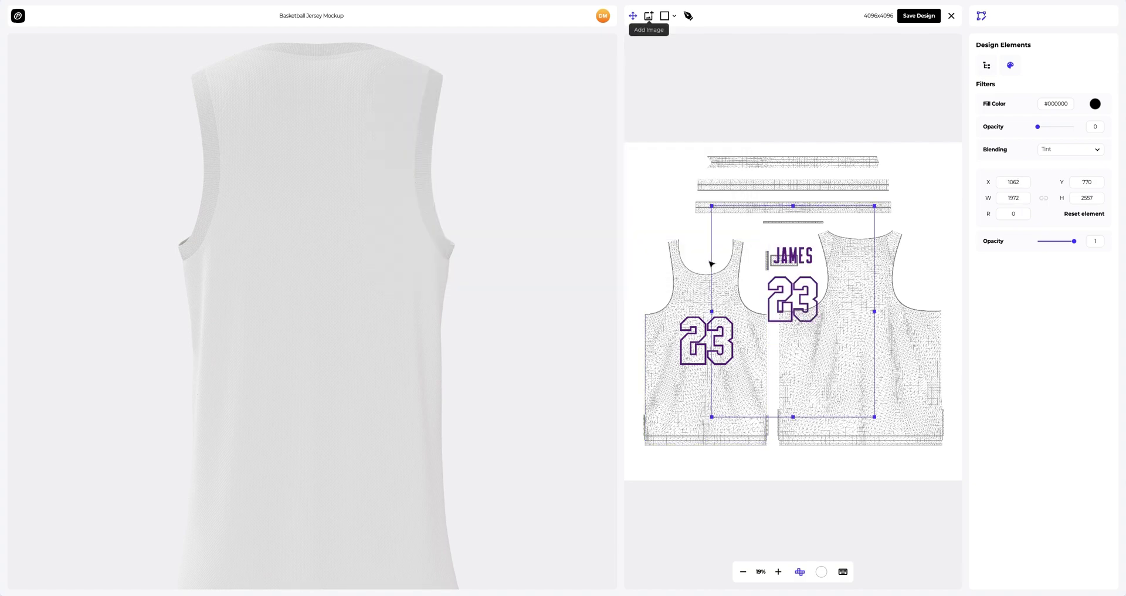
{"action": "left_click_drag", "start_coordinate": [785, 266], "coordinate": [853, 288]}
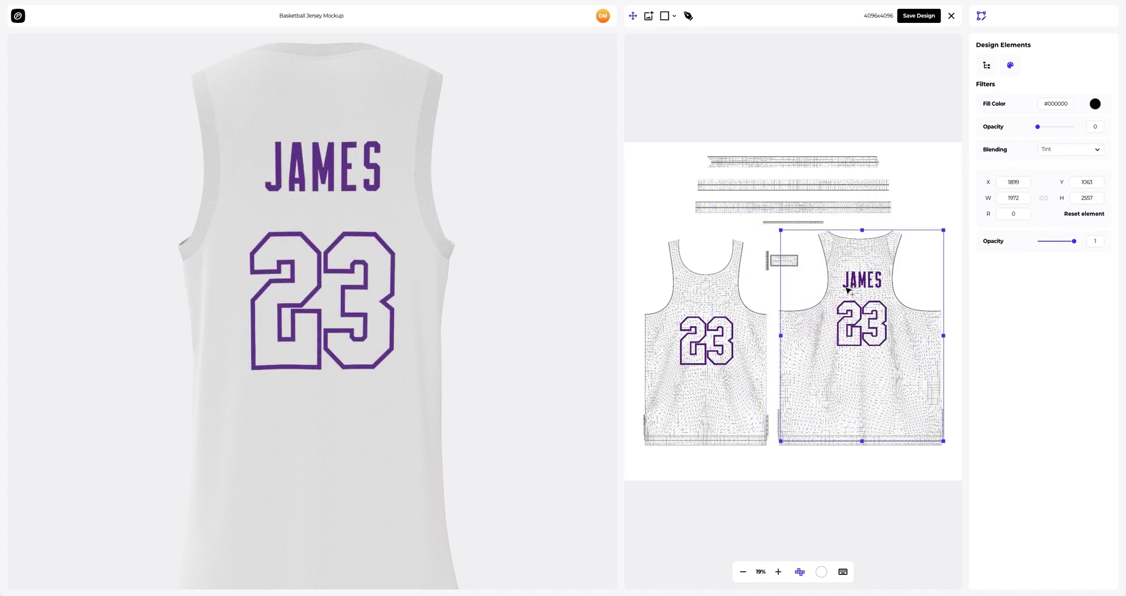
{"action": "left_click_drag", "start_coordinate": [540, 307], "coordinate": [264, 306]}
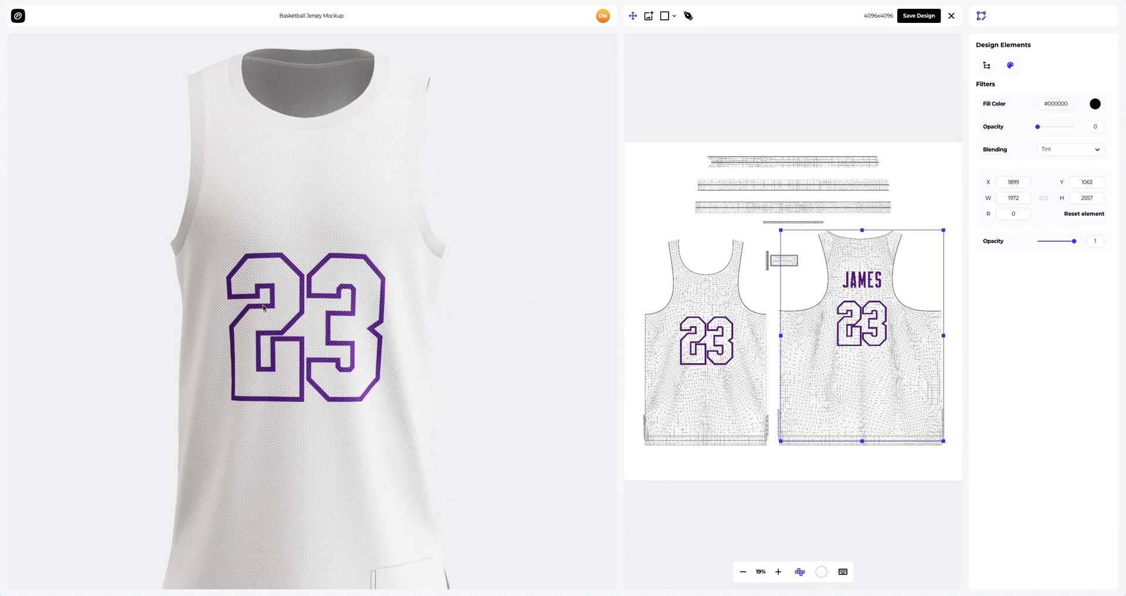
{"action": "left_click", "coordinate": [923, 18]}
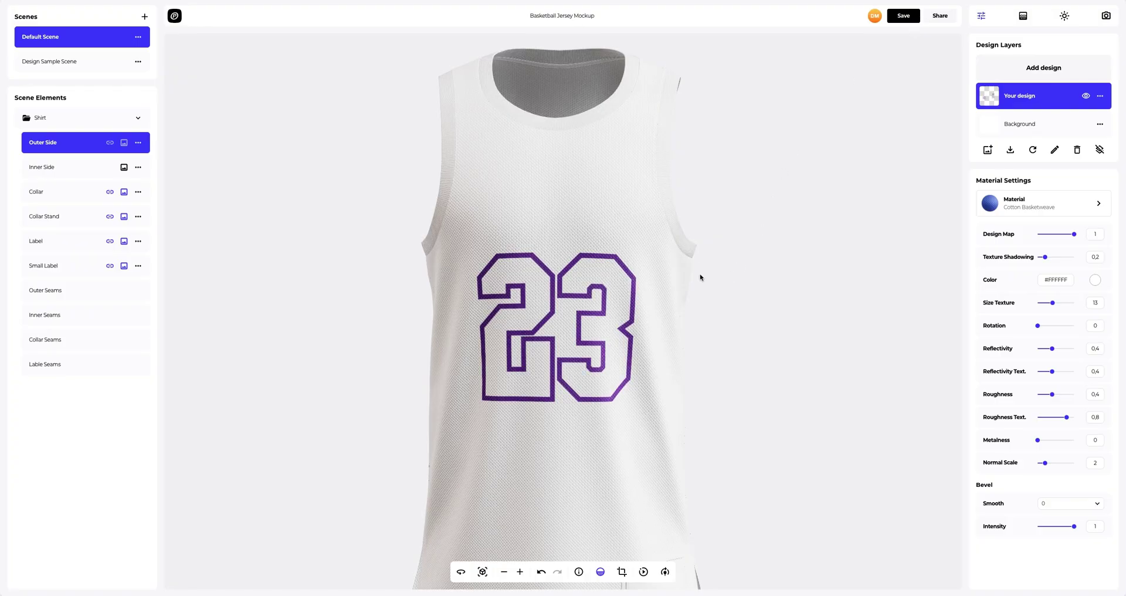
- Add Lakers F.png as a new design and place it above the front number at about X 262, Y 1180
{"action": "right_click_drag", "start_coordinate": [698, 279], "coordinate": [693, 236]}
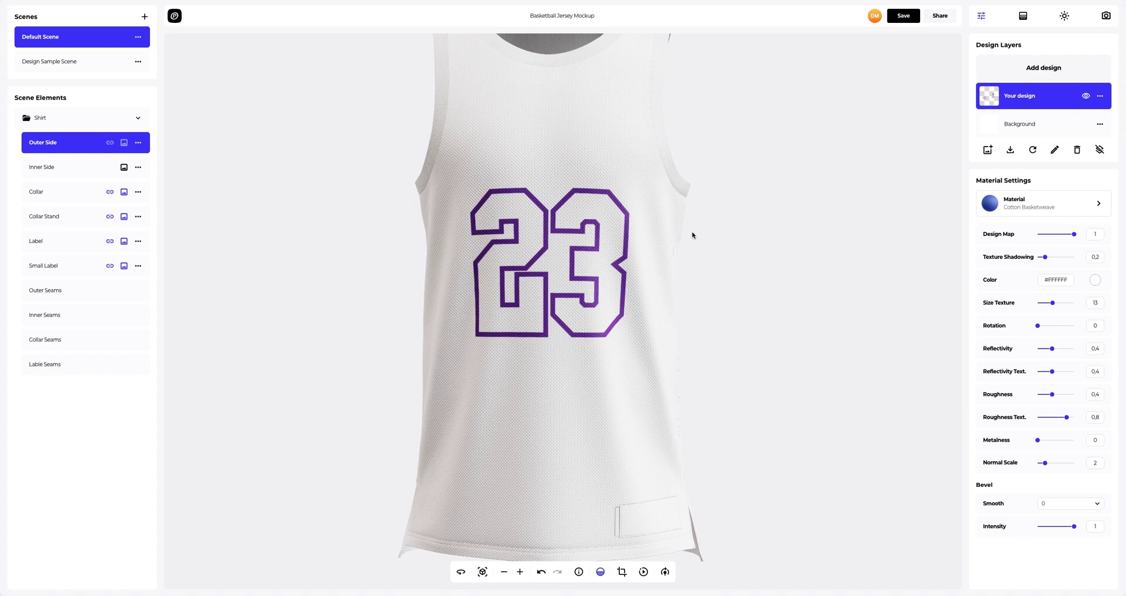
{"action": "left_click", "coordinate": [1037, 73]}
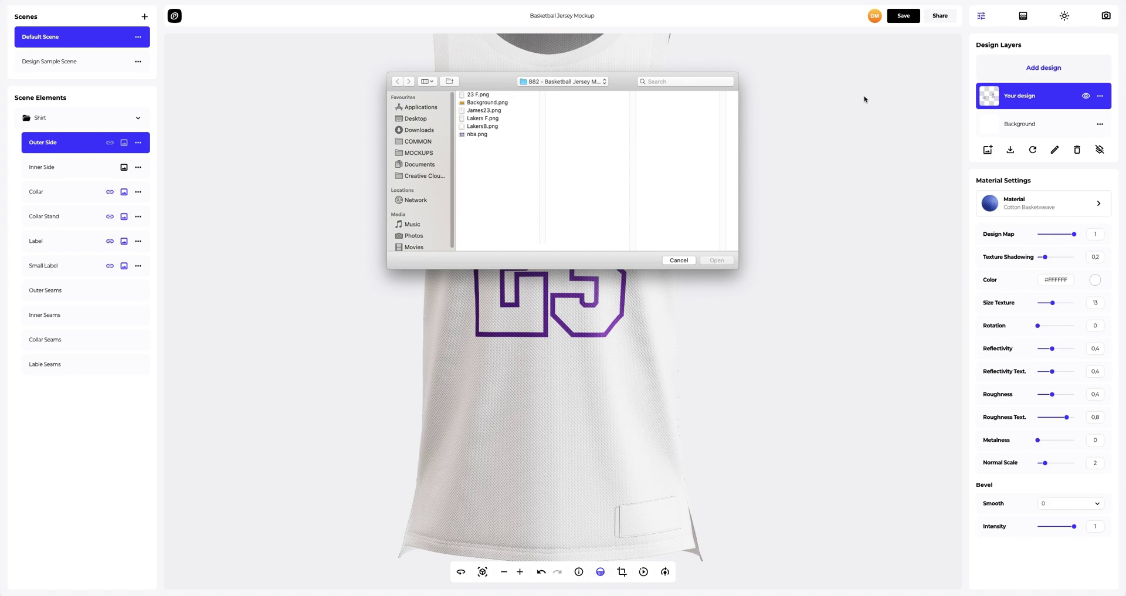
{"action": "left_click", "coordinate": [476, 119]}
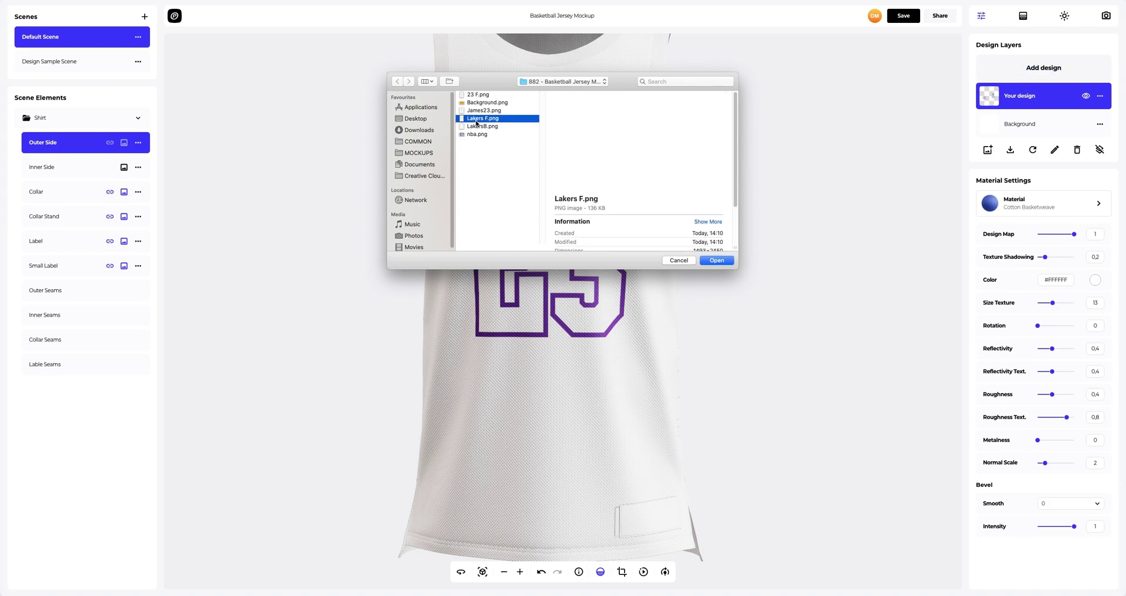
{"action": "left_click", "coordinate": [715, 261]}
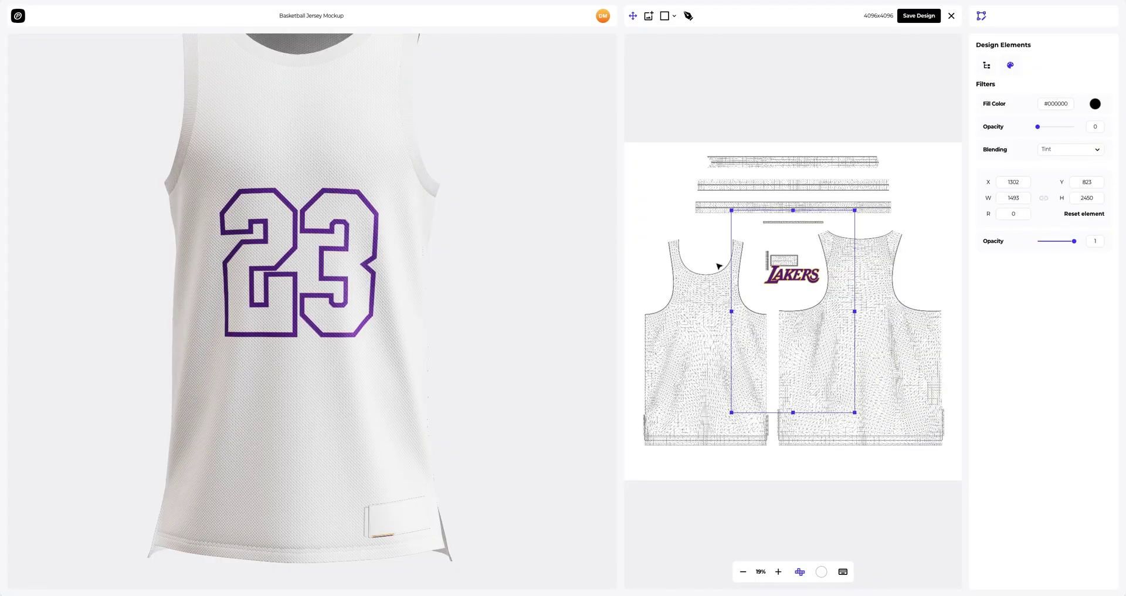
{"action": "left_click_drag", "start_coordinate": [777, 282], "coordinate": [702, 307]}
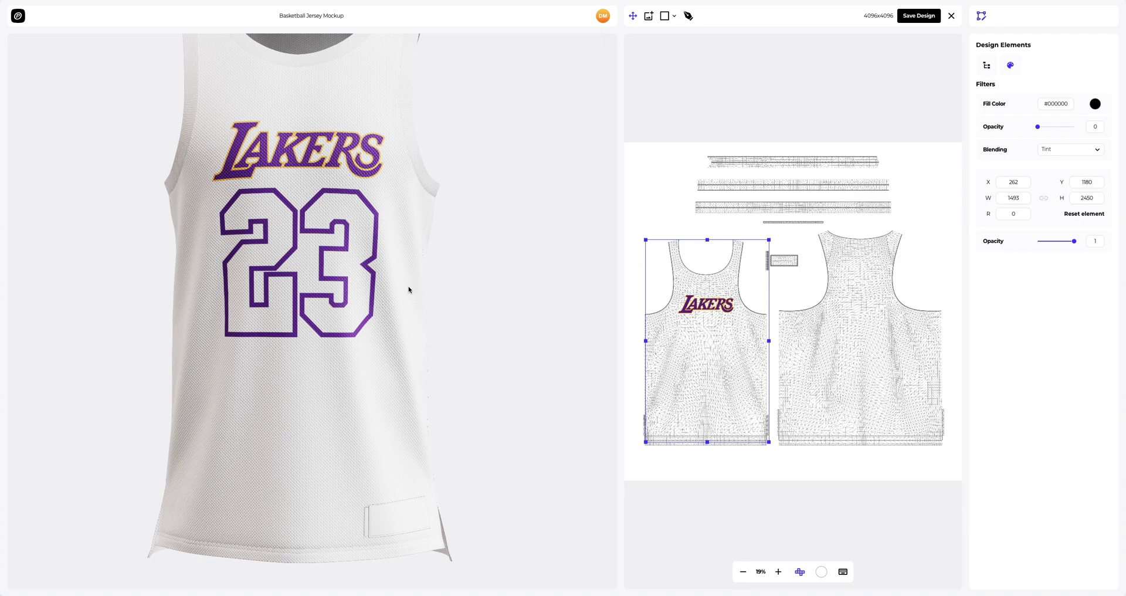
- Add LakersB.png to the Lakers design and place it below the back number at about X 1878, Y 1047
{"action": "left_click_drag", "start_coordinate": [409, 289], "coordinate": [131, 289]}
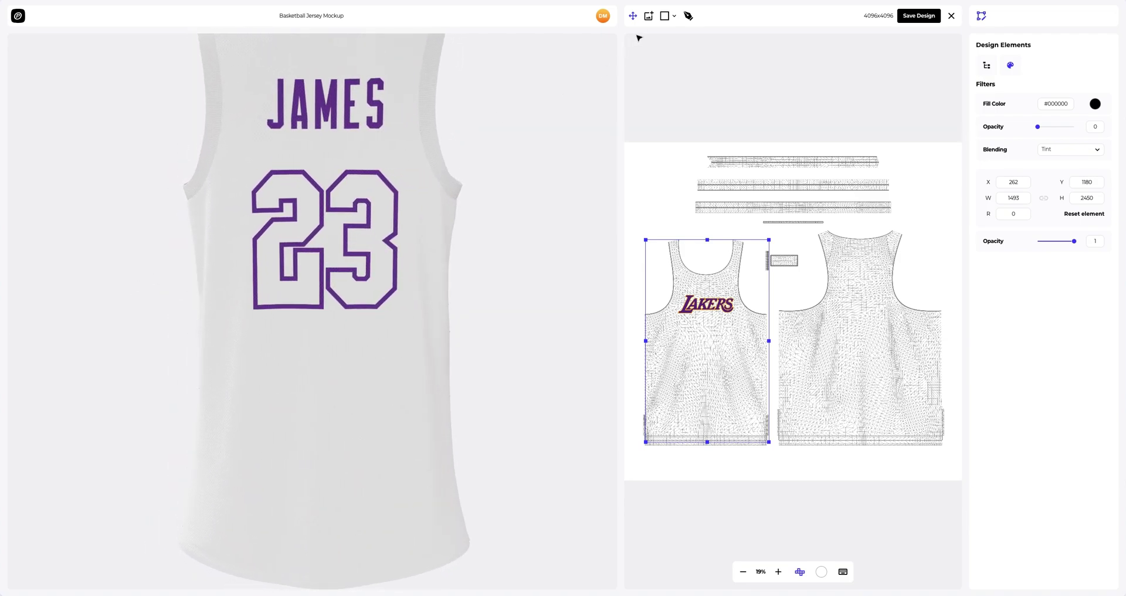
{"action": "left_click", "coordinate": [647, 16]}
{"action": "left_click", "coordinate": [475, 127]}
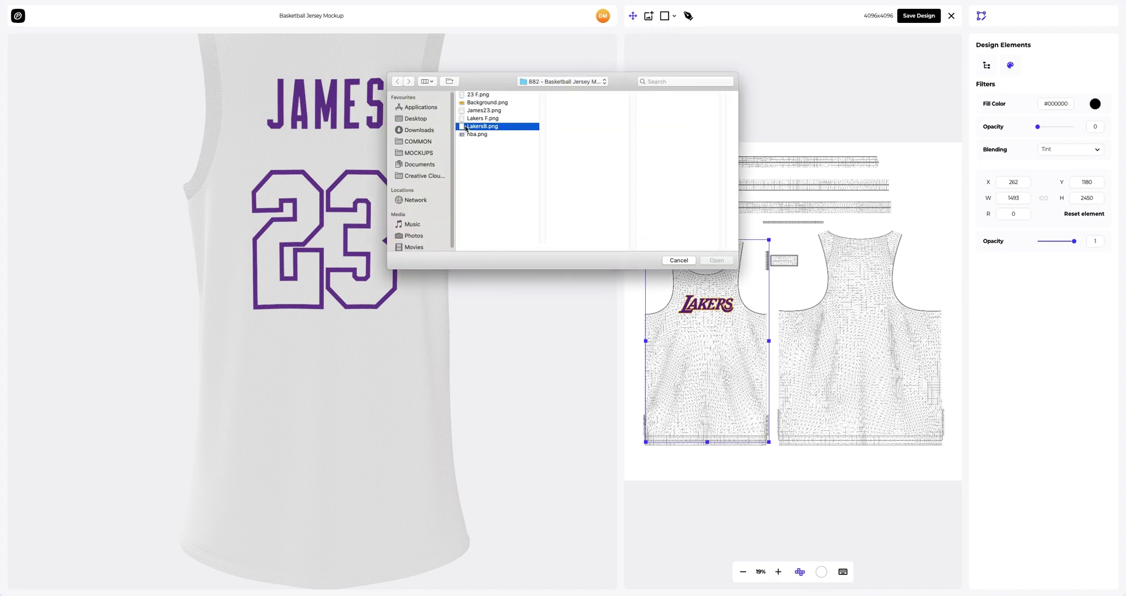
{"action": "left_click", "coordinate": [718, 263]}
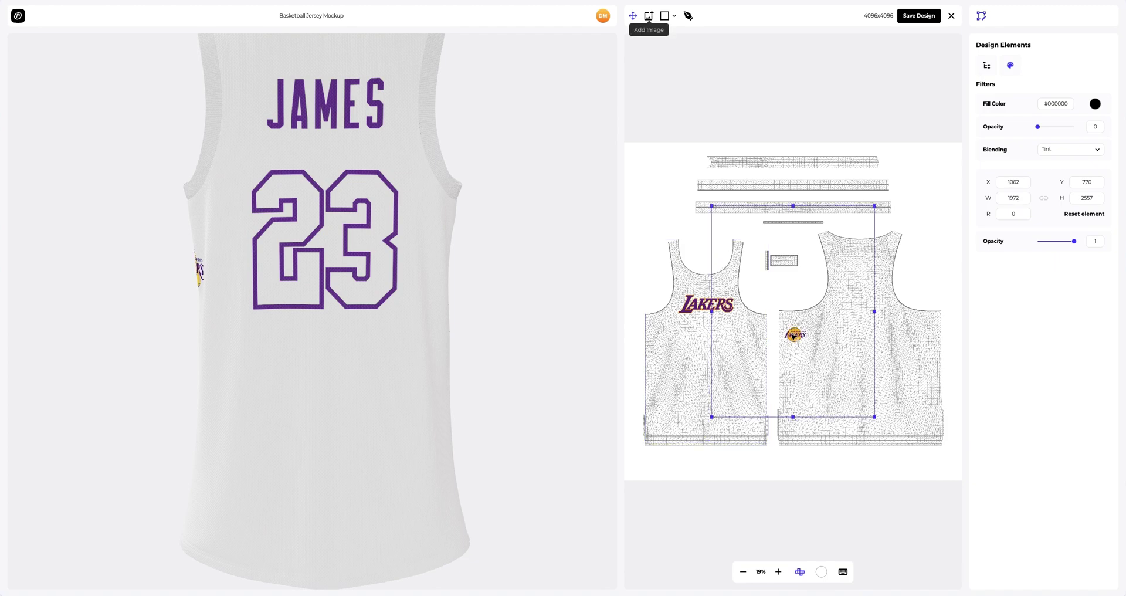
{"action": "left_click_drag", "start_coordinate": [794, 335], "coordinate": [861, 358]}
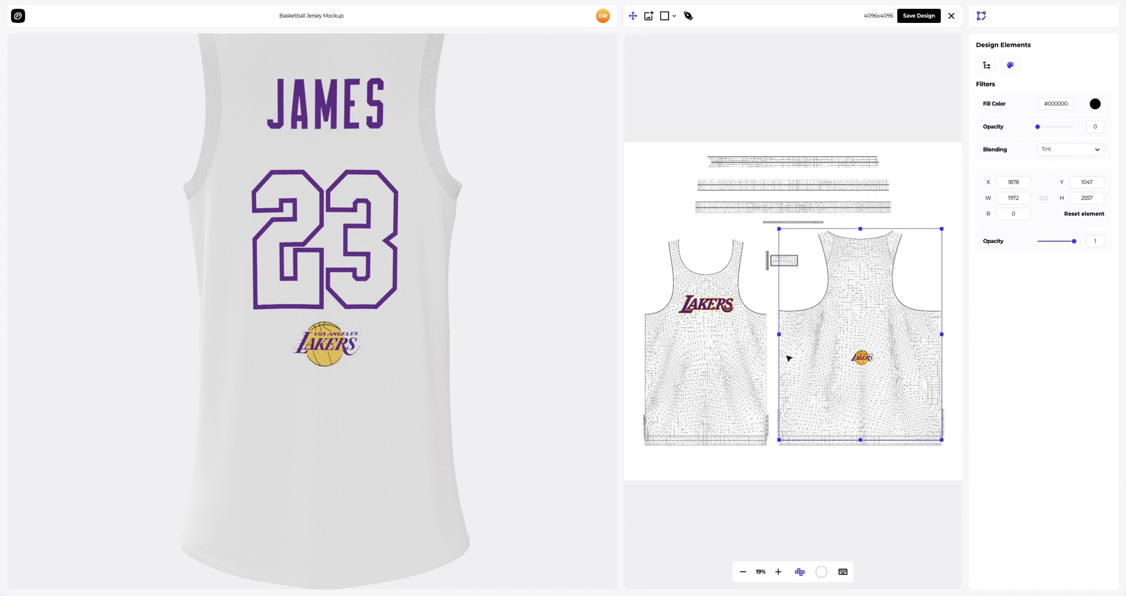
- Add nba.png to the Lakers design and move it over the small hem label piece at about X 1737, Y 1295
{"action": "left_click_drag", "start_coordinate": [224, 444], "coordinate": [482, 450]}
{"action": "scroll", "coordinate": [305, 292], "scroll_direction": "up", "scroll_amount": 5}
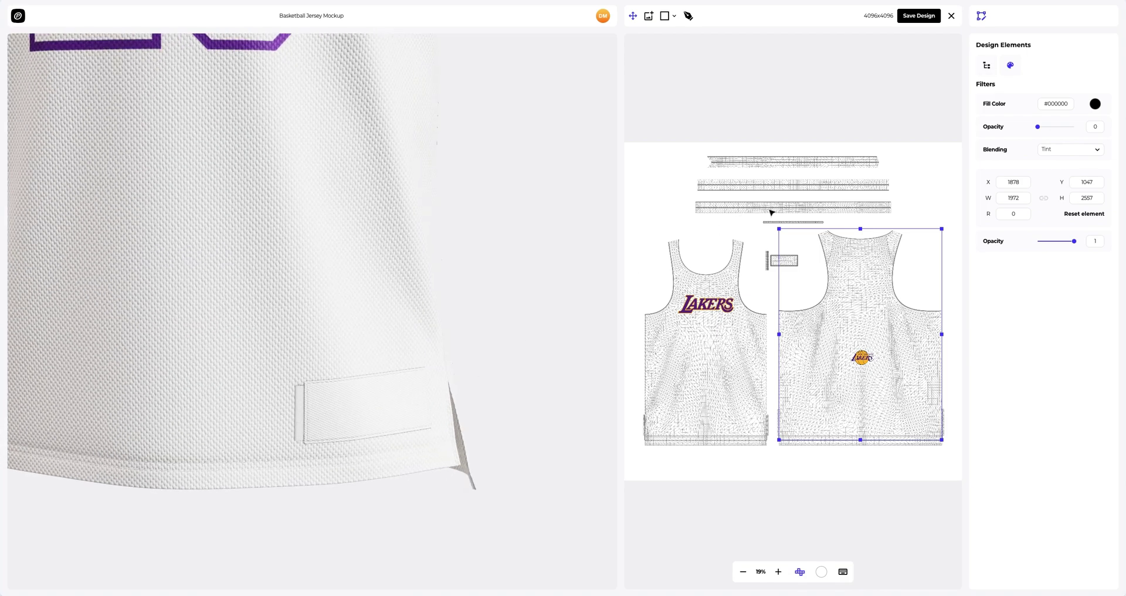
{"action": "left_click", "coordinate": [649, 16]}
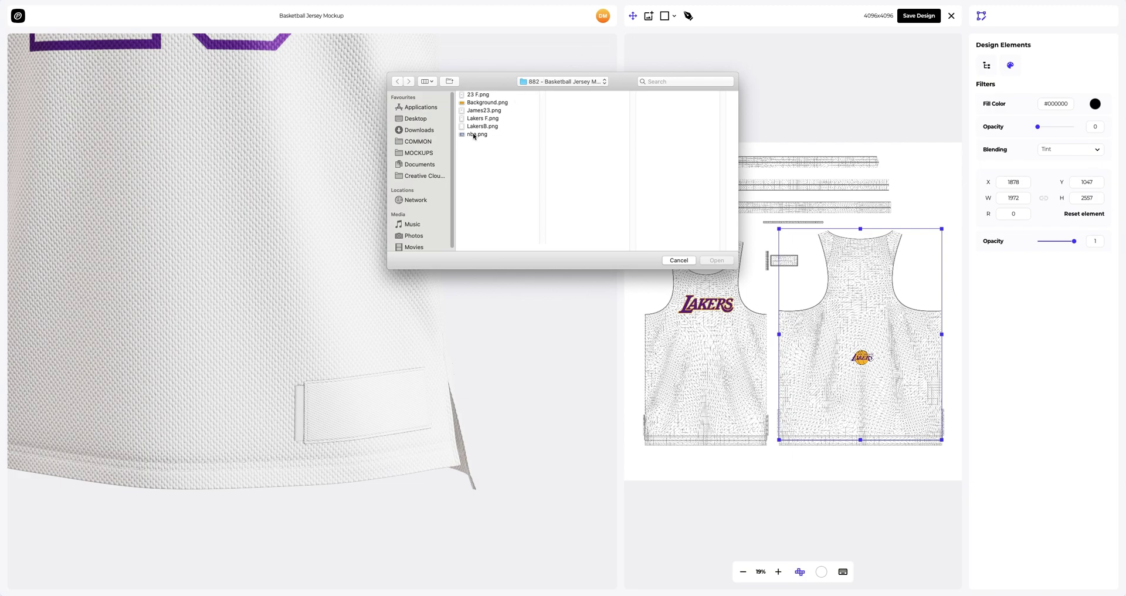
{"action": "left_click", "coordinate": [474, 136]}
{"action": "left_click", "coordinate": [712, 260]}
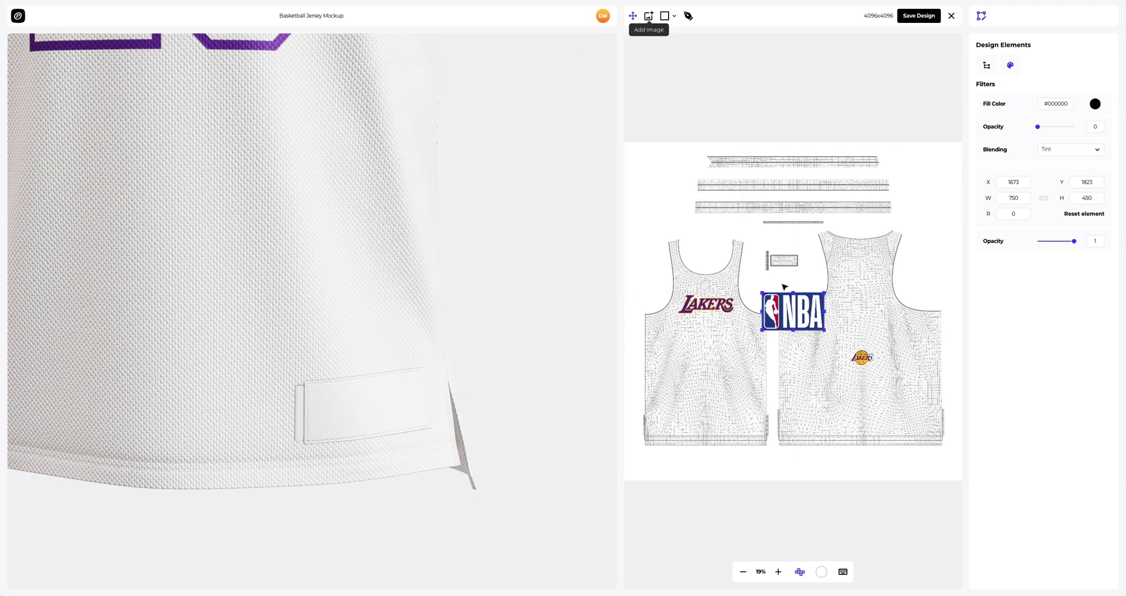
{"action": "left_click_drag", "start_coordinate": [783, 310], "coordinate": [789, 265]}
- Lower the NBA logo's opacity to 0.3, then scale it to about 195 × 117 and center it in the label piece at X 1847, Y 1375
{"action": "scroll", "coordinate": [789, 265], "scroll_direction": "up", "scroll_amount": 5}
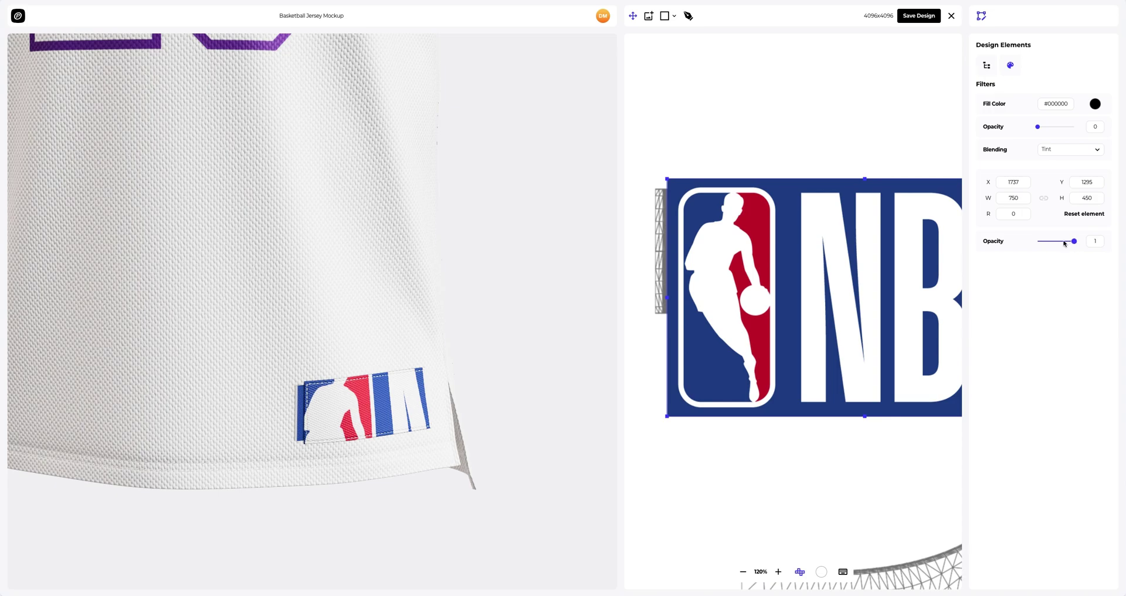
{"action": "left_click_drag", "start_coordinate": [1064, 243], "coordinate": [1050, 243]}
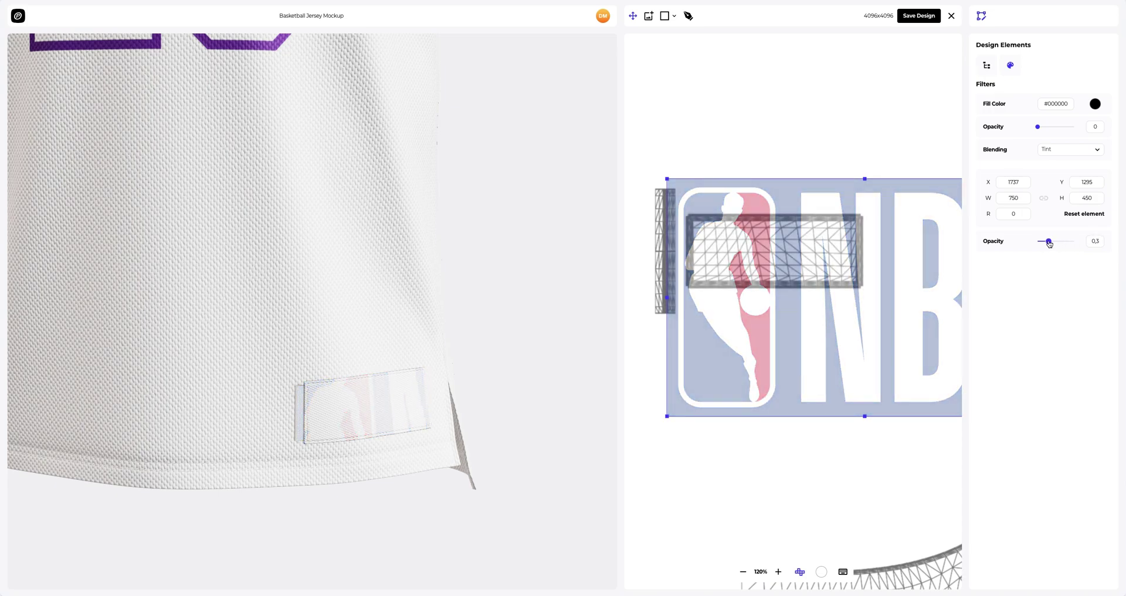
{"action": "left_click_drag", "start_coordinate": [817, 286], "coordinate": [780, 258]}
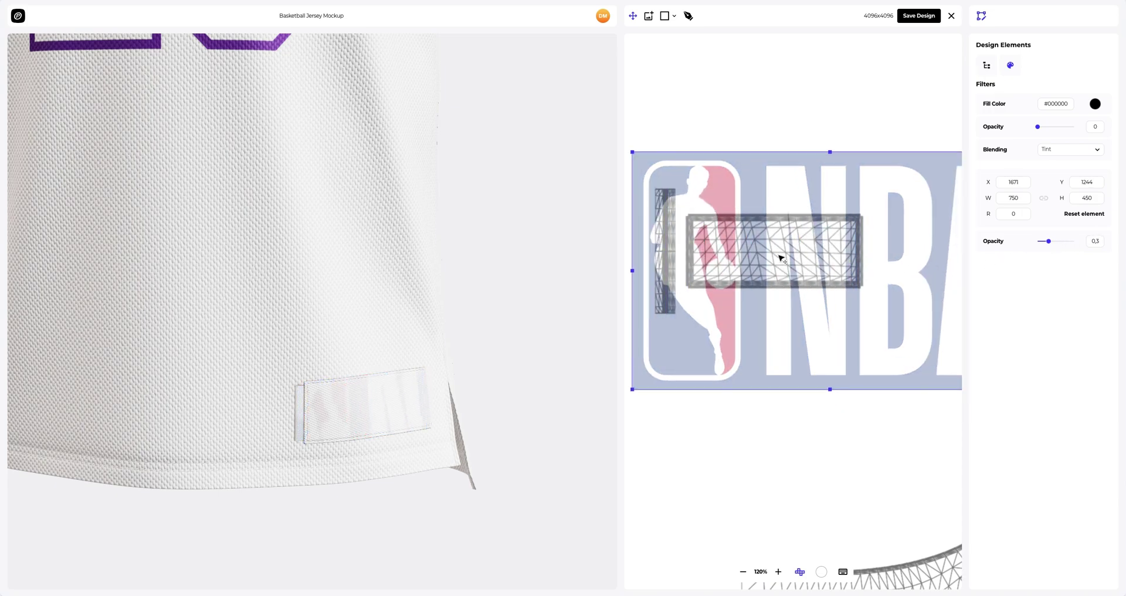
{"action": "scroll", "coordinate": [780, 258], "scroll_direction": "down", "scroll_amount": 3}
{"action": "left_click_drag", "start_coordinate": [895, 324], "coordinate": [772, 252]}
{"action": "scroll", "coordinate": [772, 252], "scroll_direction": "up", "scroll_amount": 5}
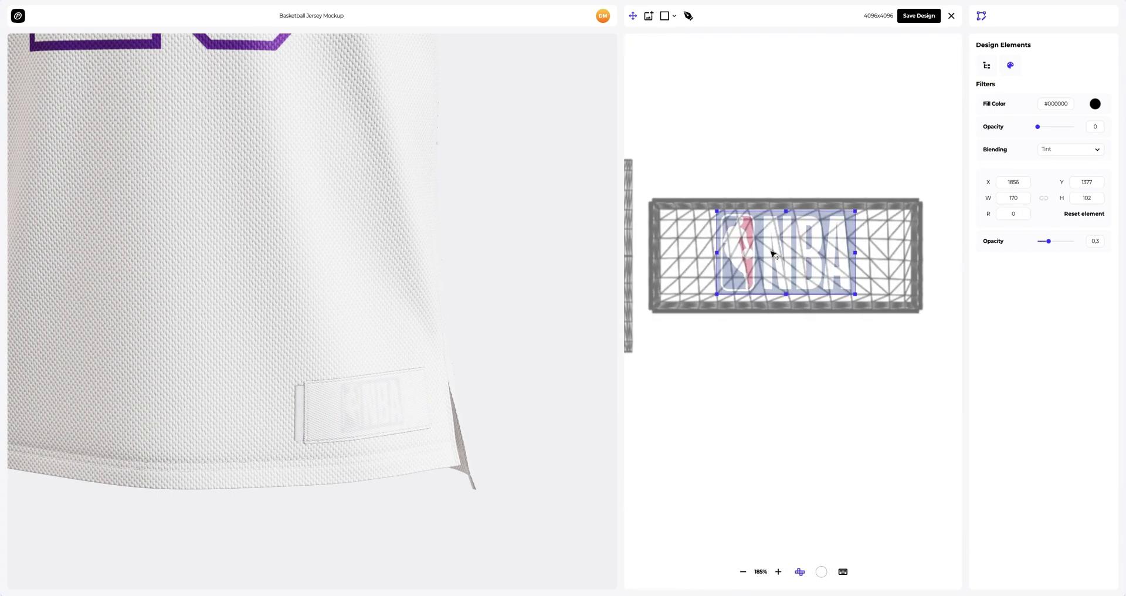
{"action": "left_click_drag", "start_coordinate": [865, 298], "coordinate": [884, 312]}
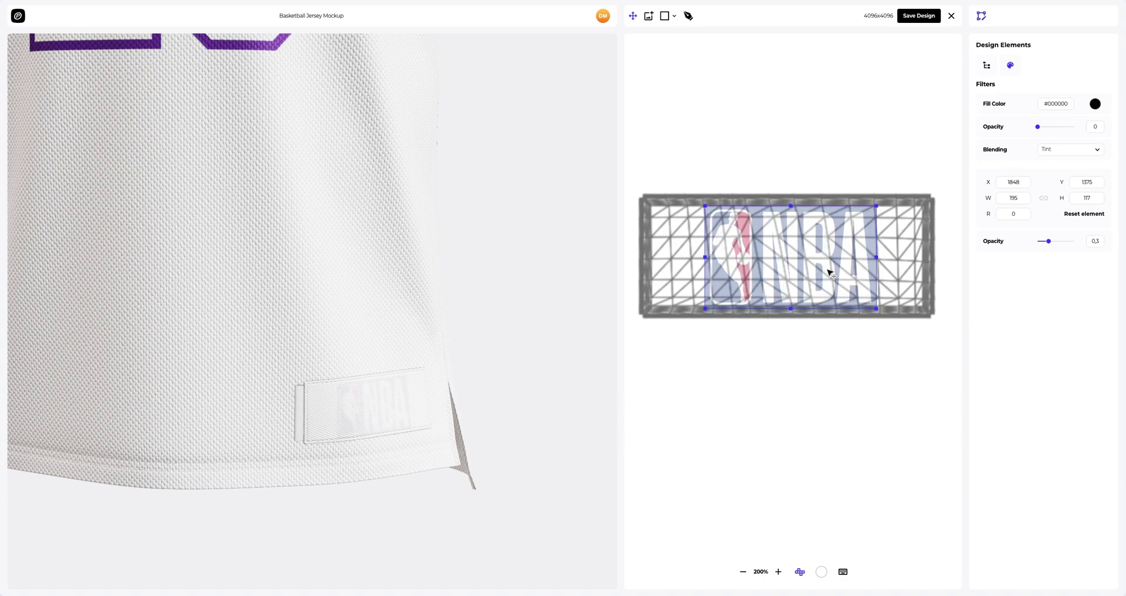
{"action": "key", "text": "Left"}
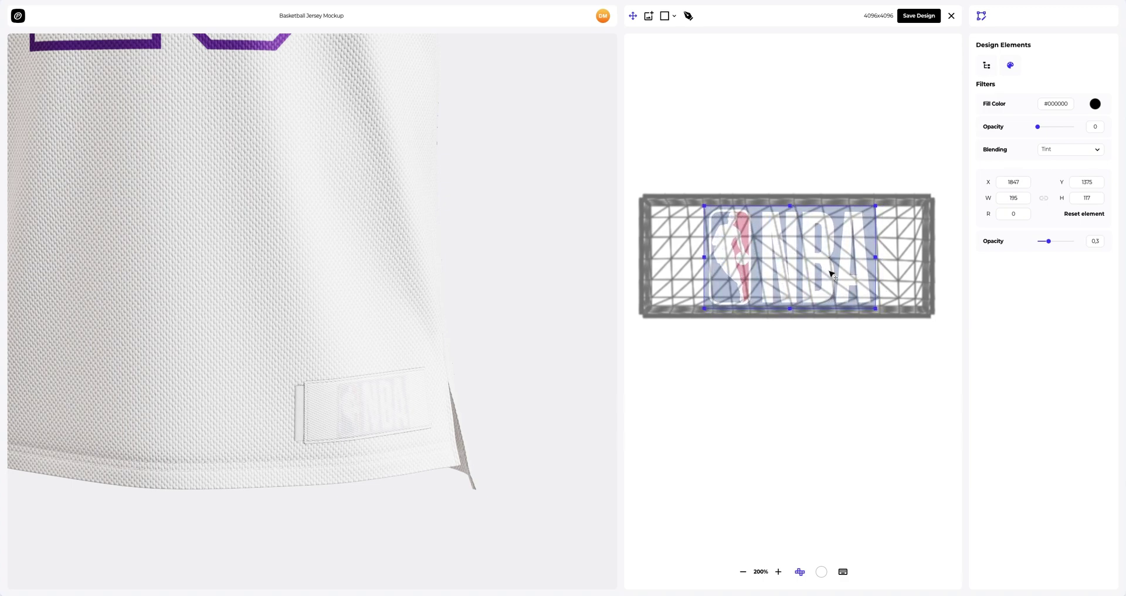
- Restore the NBA logo's opacity to 1 and save the design
{"action": "left_click_drag", "start_coordinate": [1063, 244], "coordinate": [1080, 244]}
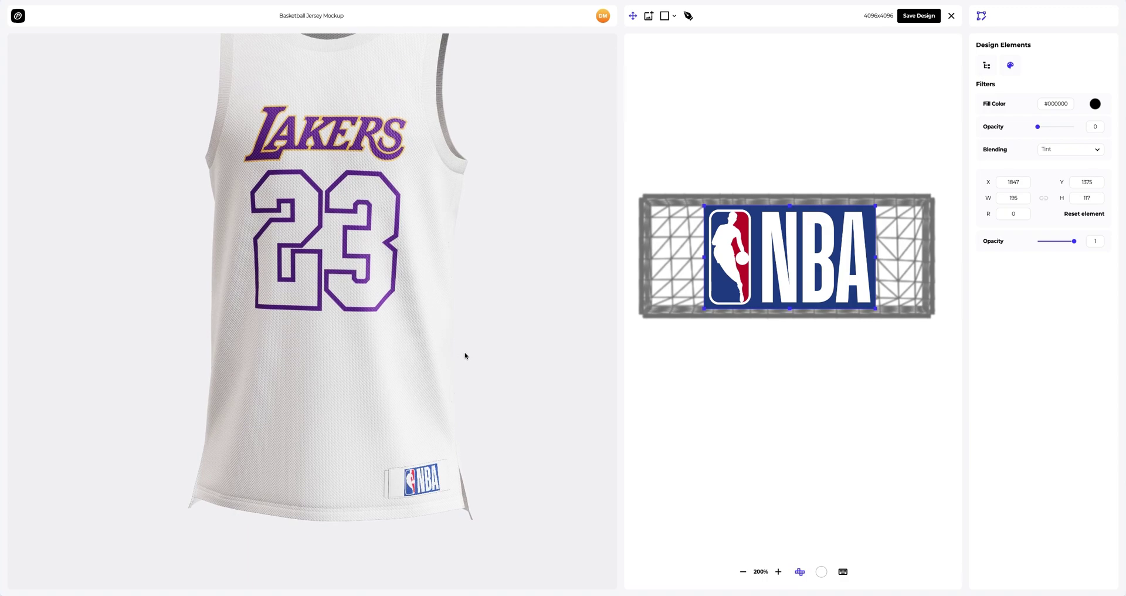
{"action": "left_click_drag", "start_coordinate": [511, 302], "coordinate": [1, 302]}
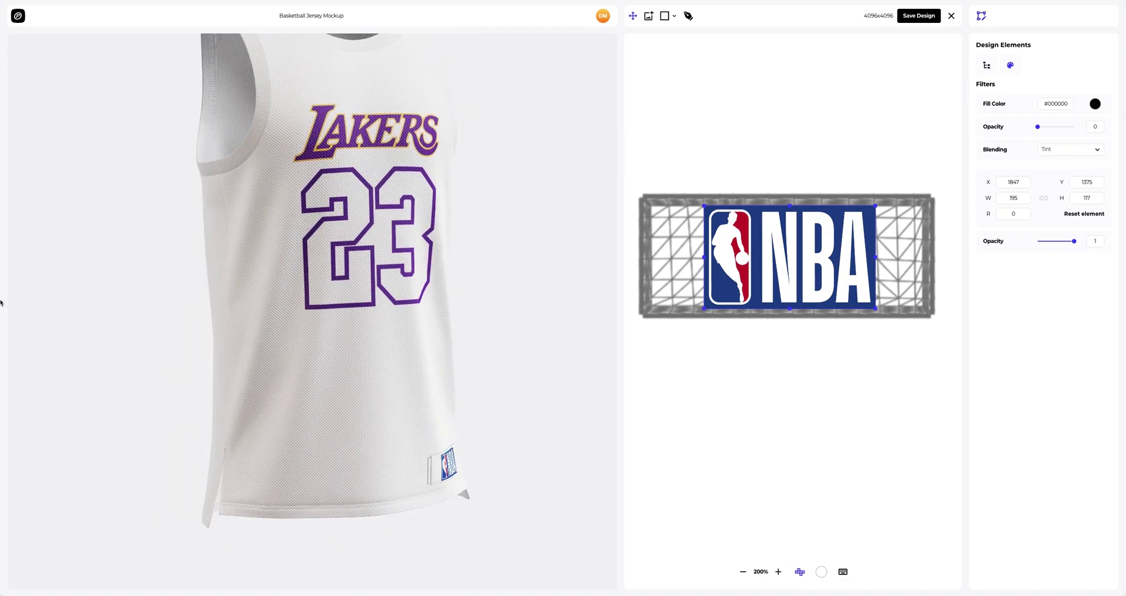
{"action": "left_click", "coordinate": [917, 17]}
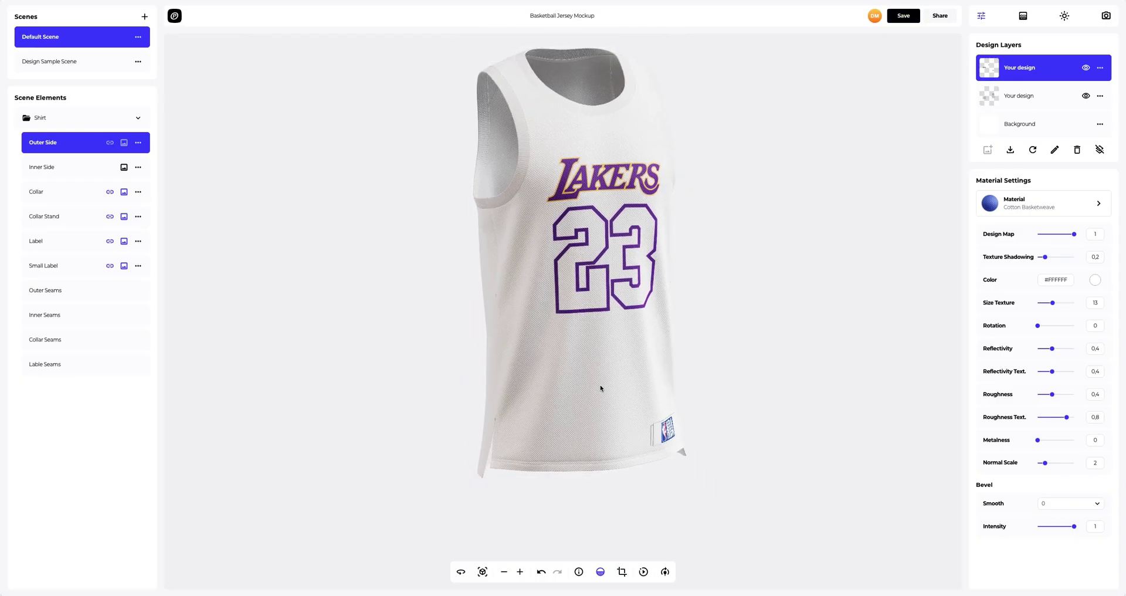
- Set the background color of the jersey's outer side to #FDB927
{"action": "left_click", "coordinate": [482, 572]}
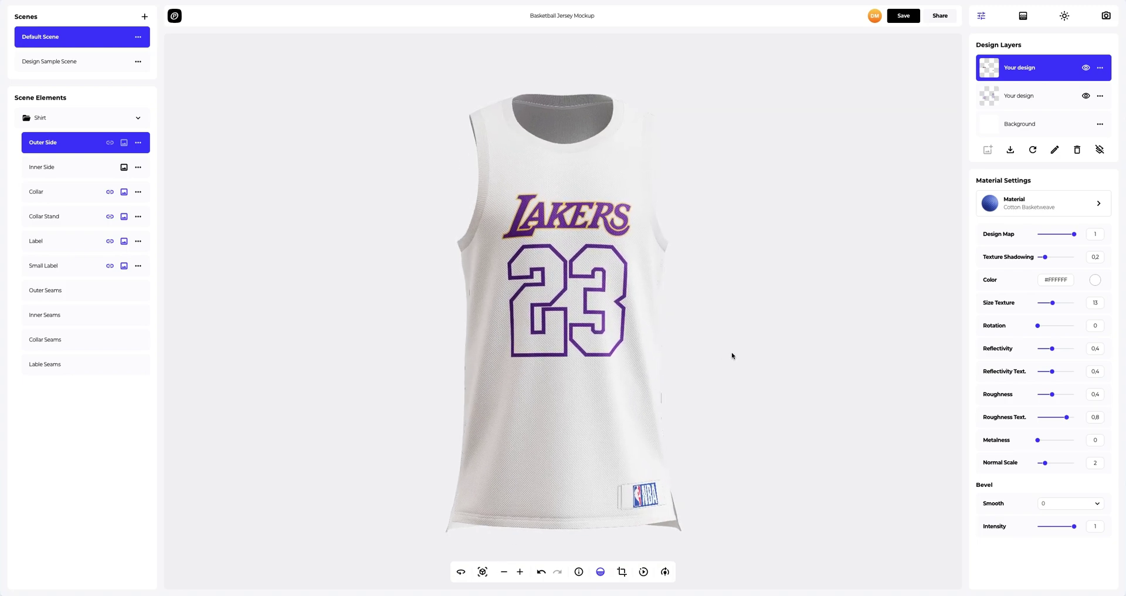
{"action": "scroll", "coordinate": [554, 199], "scroll_direction": "up", "scroll_amount": 5}
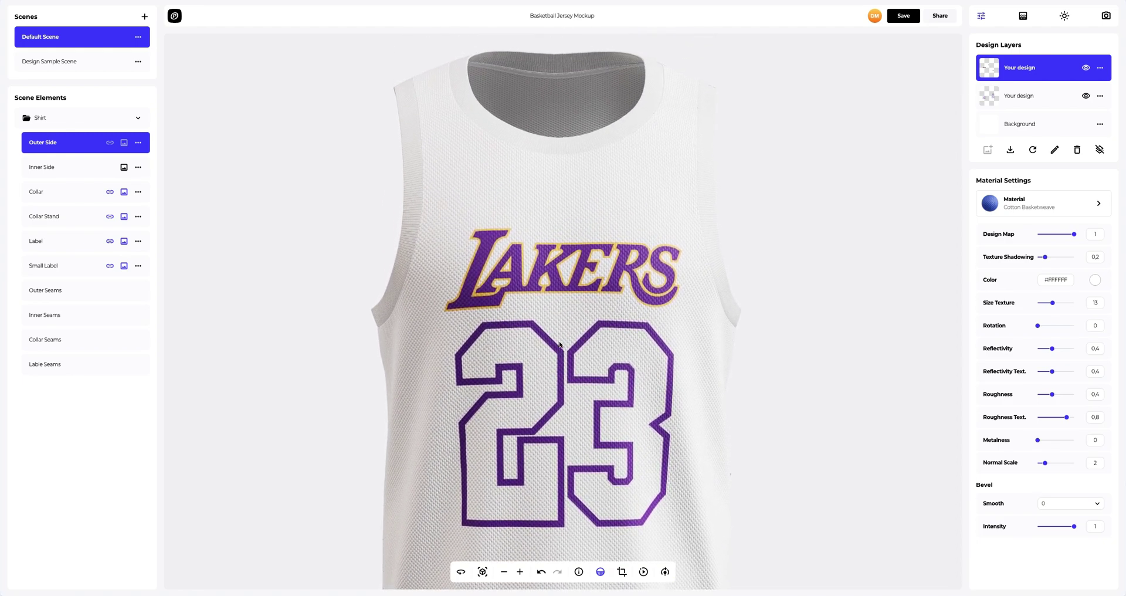
{"action": "left_click", "coordinate": [1039, 125]}
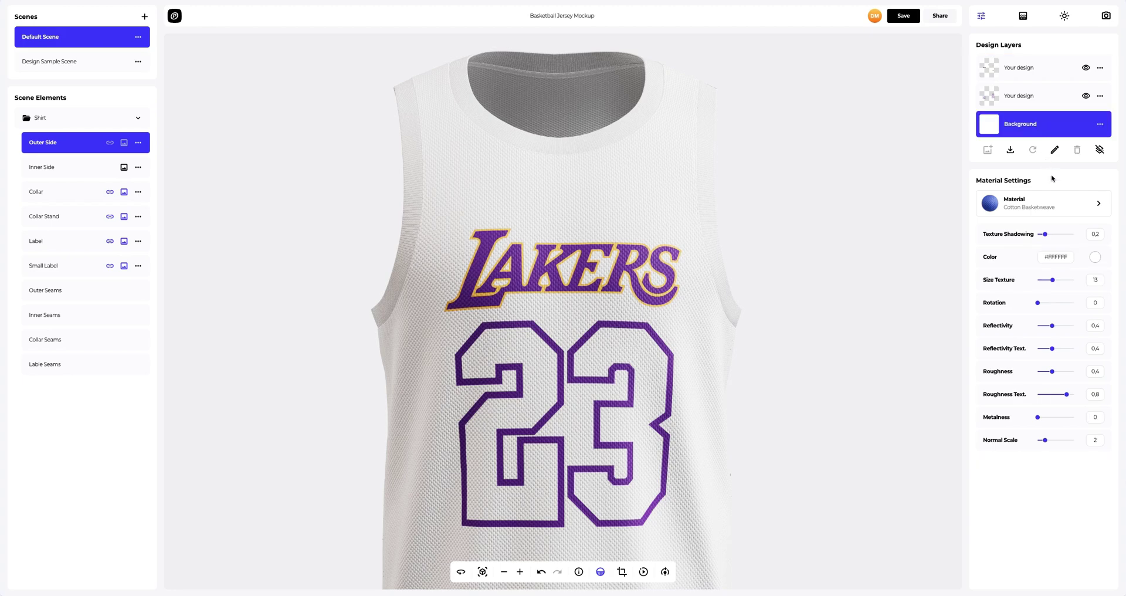
{"action": "left_click", "coordinate": [1095, 259]}
{"action": "mouse_move", "coordinate": [1070, 276]}
{"action": "left_mouse_down"}
{"action": "mouse_move", "coordinate": [1026, 287]}
{"action": "mouse_move", "coordinate": [1053, 303]}
{"action": "mouse_move", "coordinate": [1071, 261]}
{"action": "left_mouse_up"}
{"action": "left_click", "coordinate": [1066, 389]}
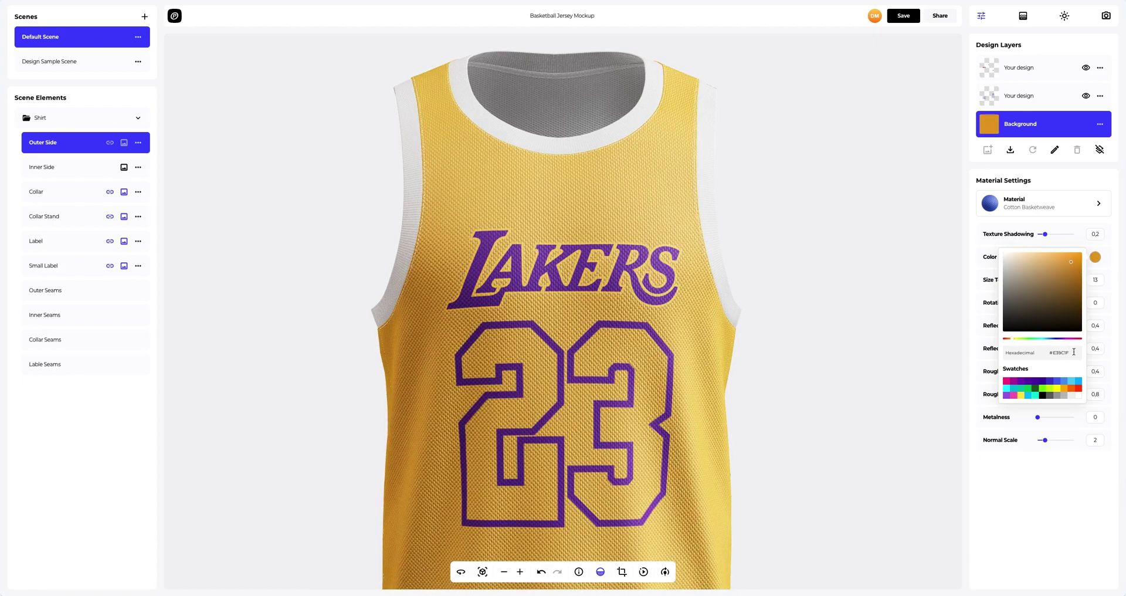
{"action": "type", "text": "#FDB927"}
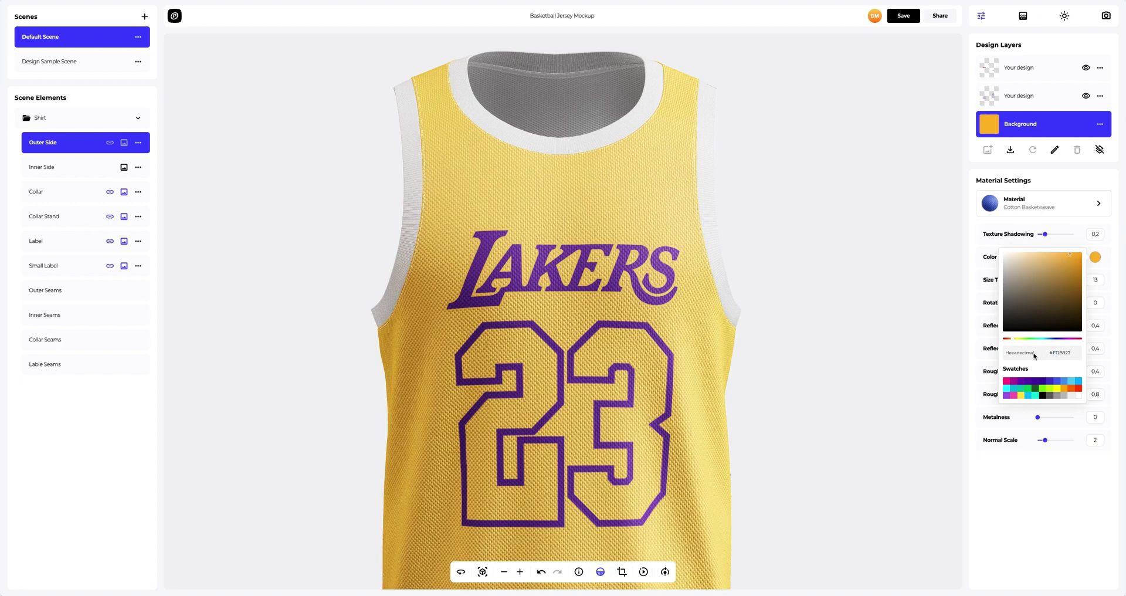
{"action": "left_click", "coordinate": [976, 350]}
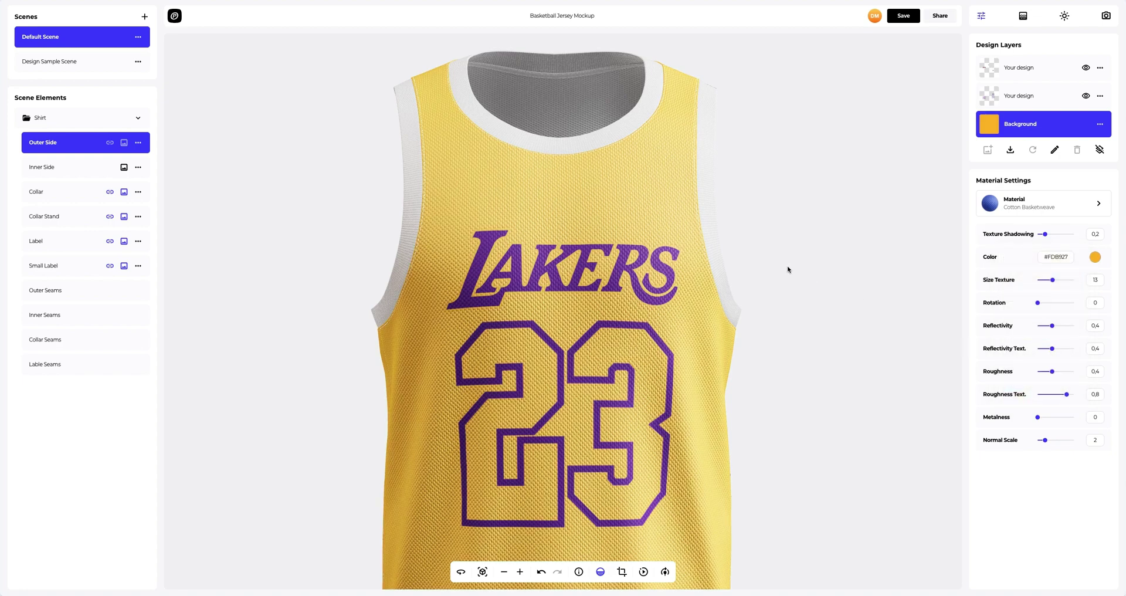
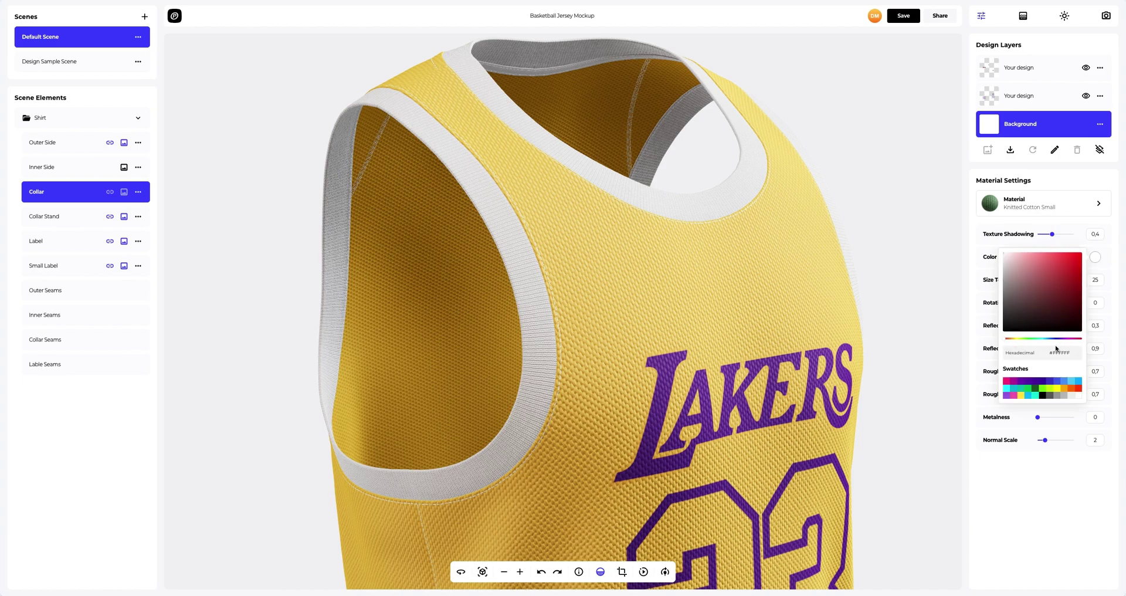
- Set the collar's background color to purple #5E2987
{"action": "left_click", "coordinate": [1027, 384]}
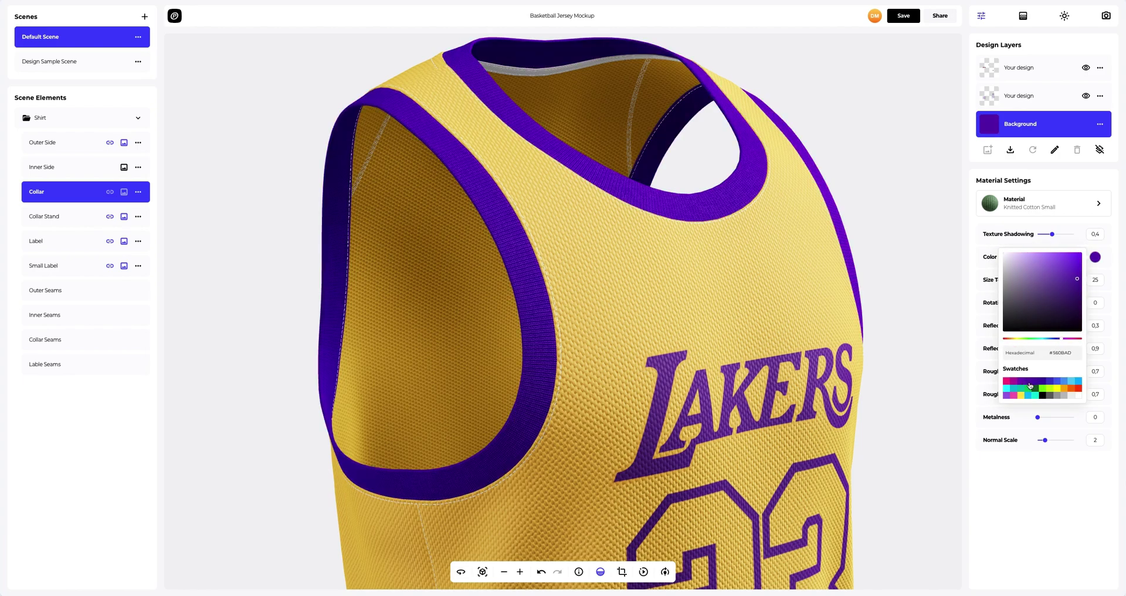
{"action": "left_click", "coordinate": [1057, 291]}
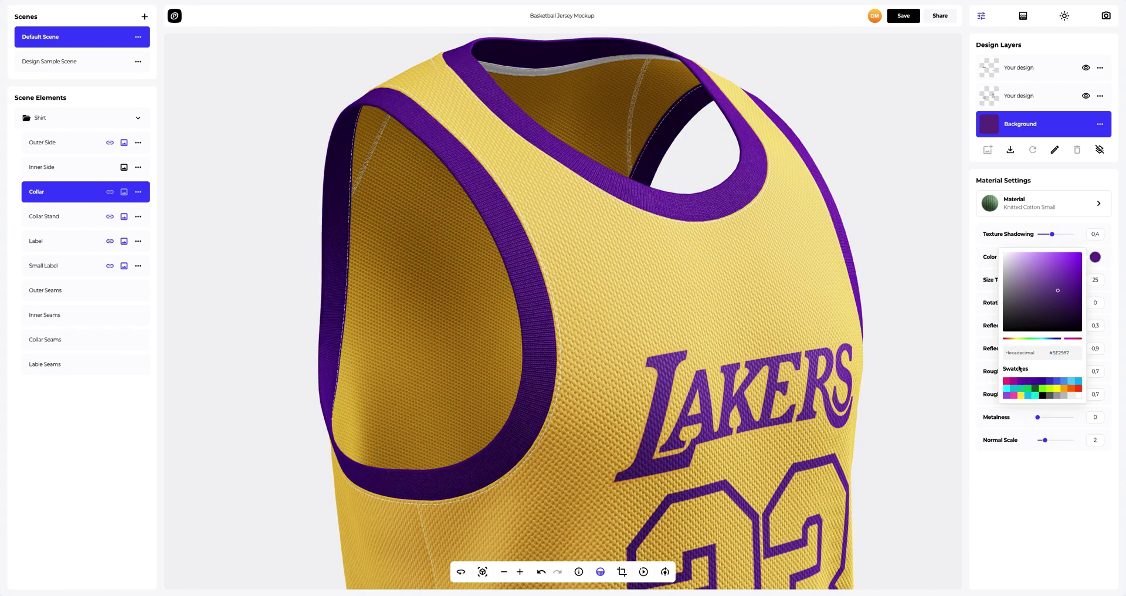
{"action": "left_click", "coordinate": [976, 370]}
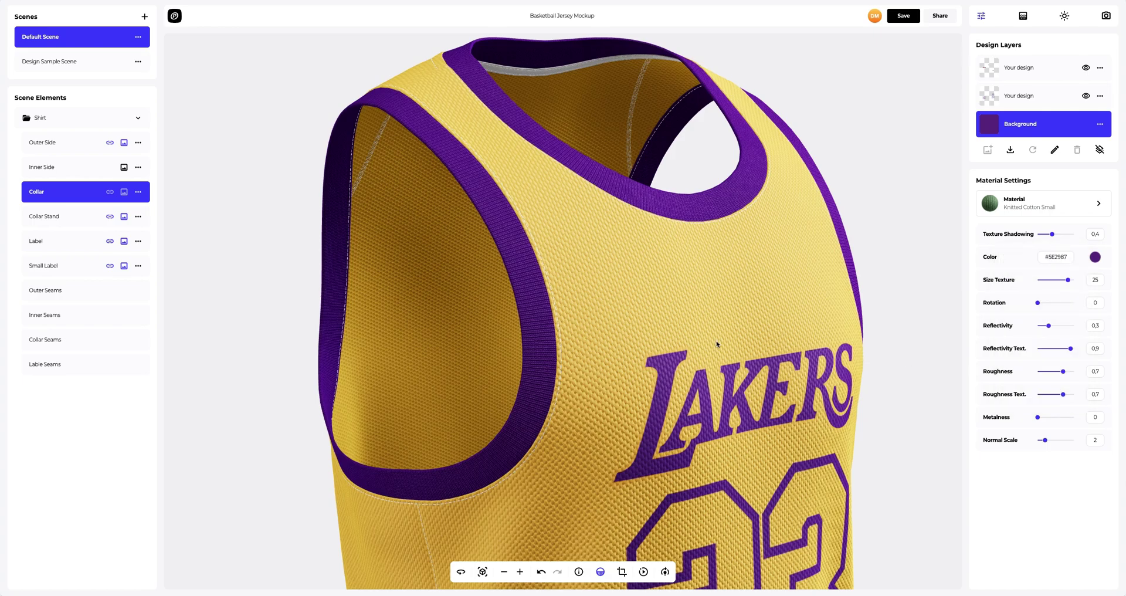
- Set the collar stand's background color to #5E2987 to match the collar
{"action": "left_click_drag", "start_coordinate": [697, 340], "coordinate": [568, 153]}
{"action": "scroll", "coordinate": [568, 247], "scroll_direction": "up", "scroll_amount": 3}
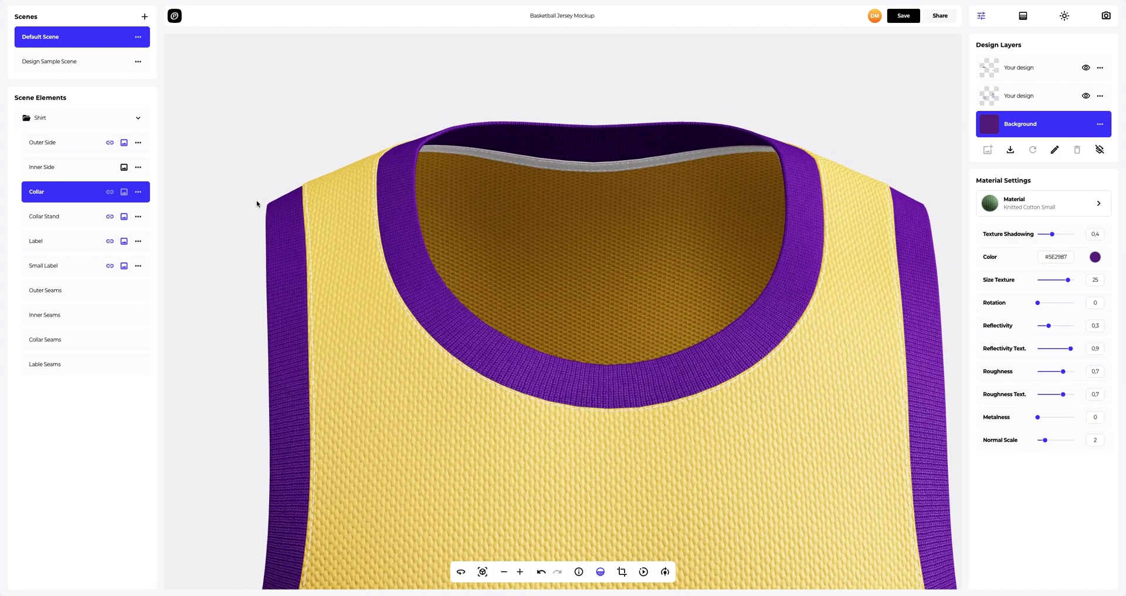
{"action": "left_click", "coordinate": [49, 216]}
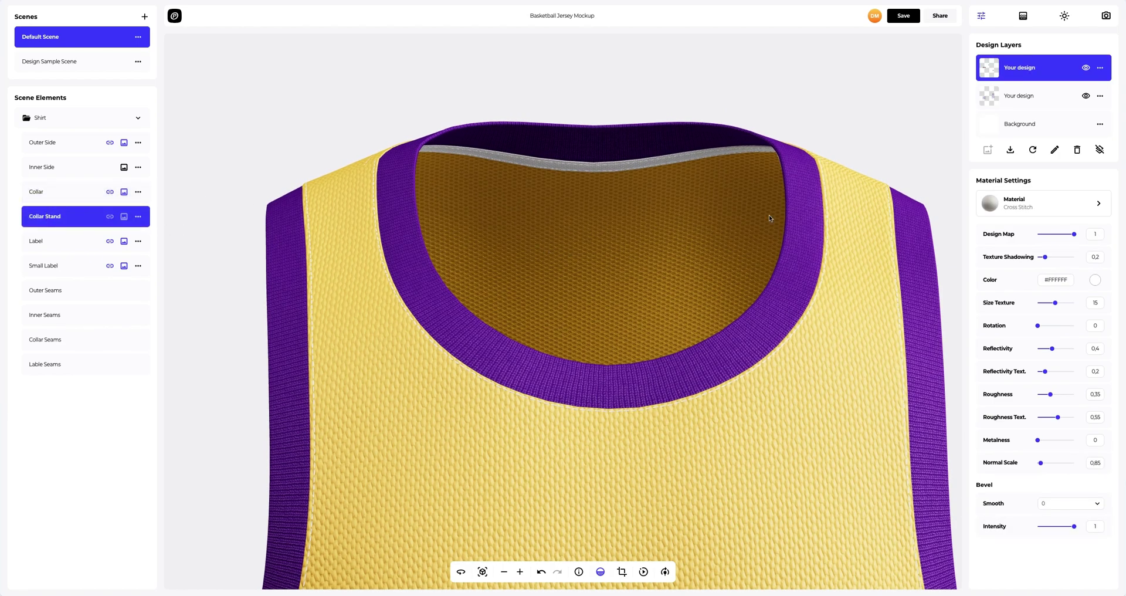
{"action": "left_click", "coordinate": [1048, 125]}
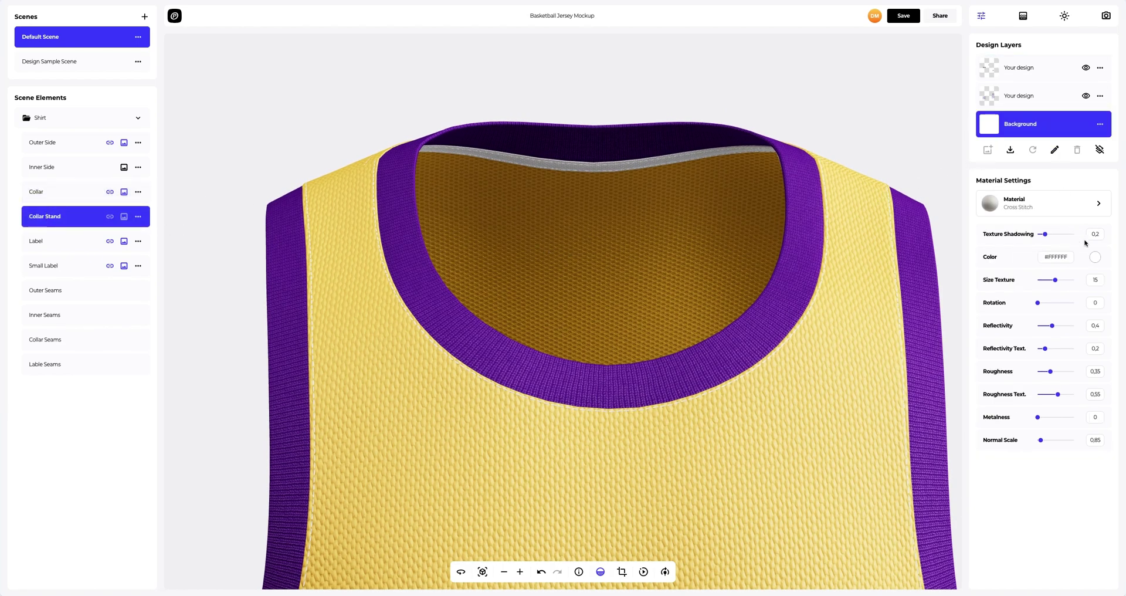
{"action": "left_click", "coordinate": [1095, 257]}
{"action": "left_click_drag", "start_coordinate": [1073, 352], "coordinate": [1049, 354]}
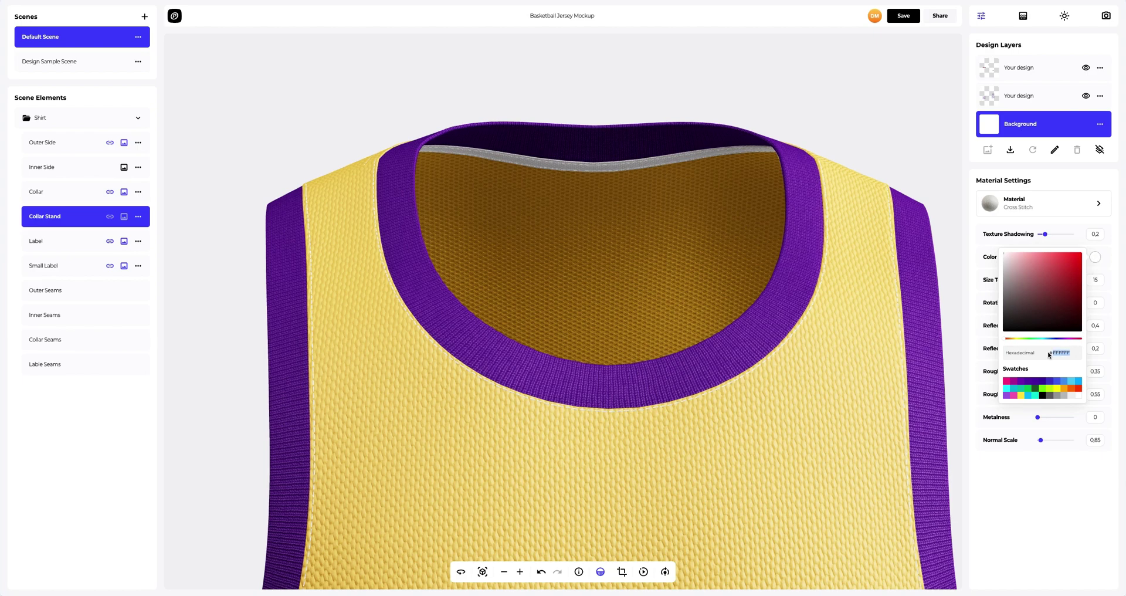
{"action": "type", "text": "5E2987"}
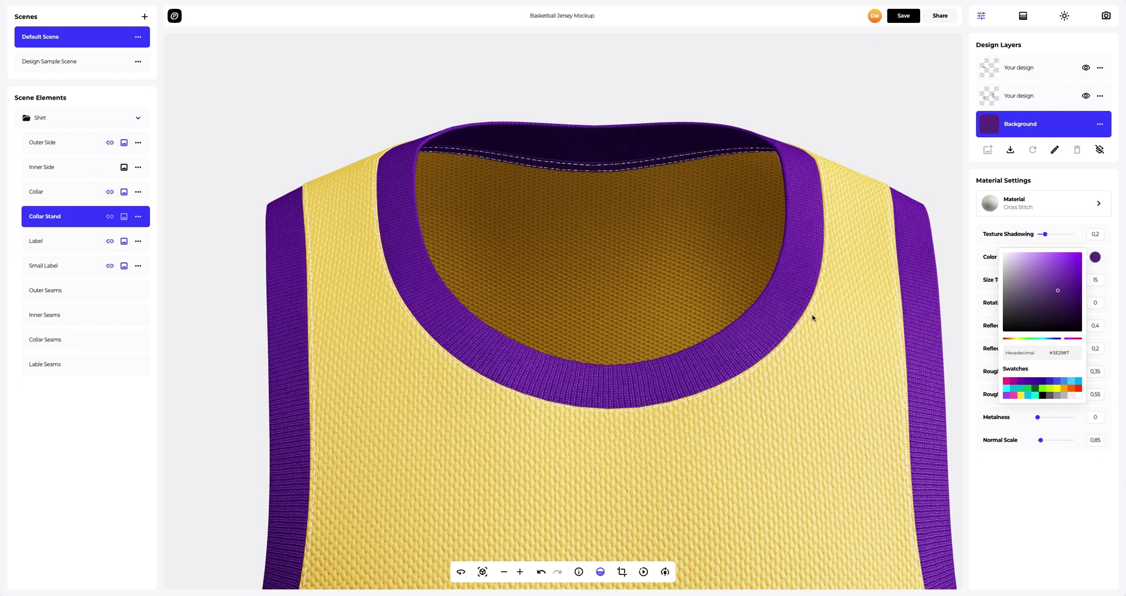
{"action": "left_click", "coordinate": [639, 286]}
- Set the color of the outer, inner and label seams together to #5E2987
{"action": "scroll", "coordinate": [638, 287], "scroll_direction": "down", "scroll_amount": 4}
{"action": "scroll", "coordinate": [606, 365], "scroll_direction": "down", "scroll_amount": 6}
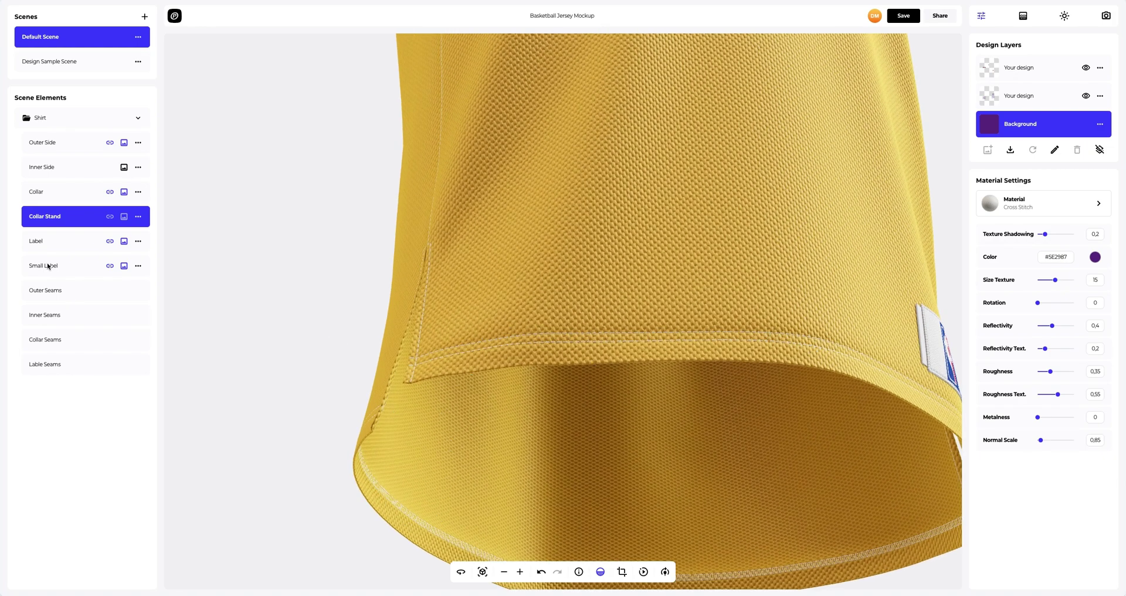
{"action": "left_click", "coordinate": [36, 293]}
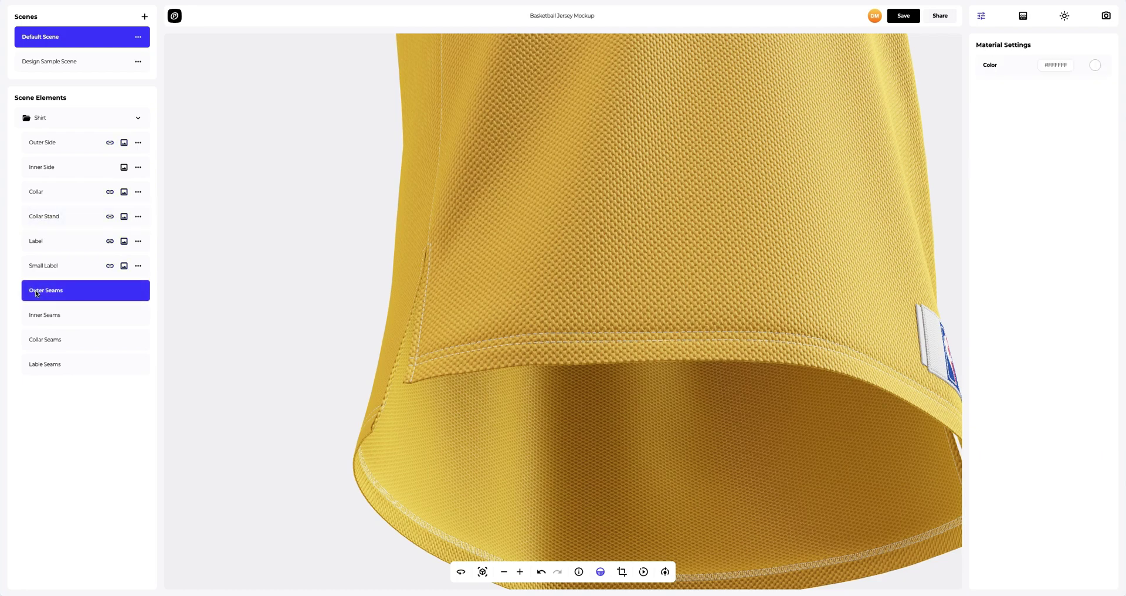
{"action": "left_click", "coordinate": [38, 317], "text": "shift"}
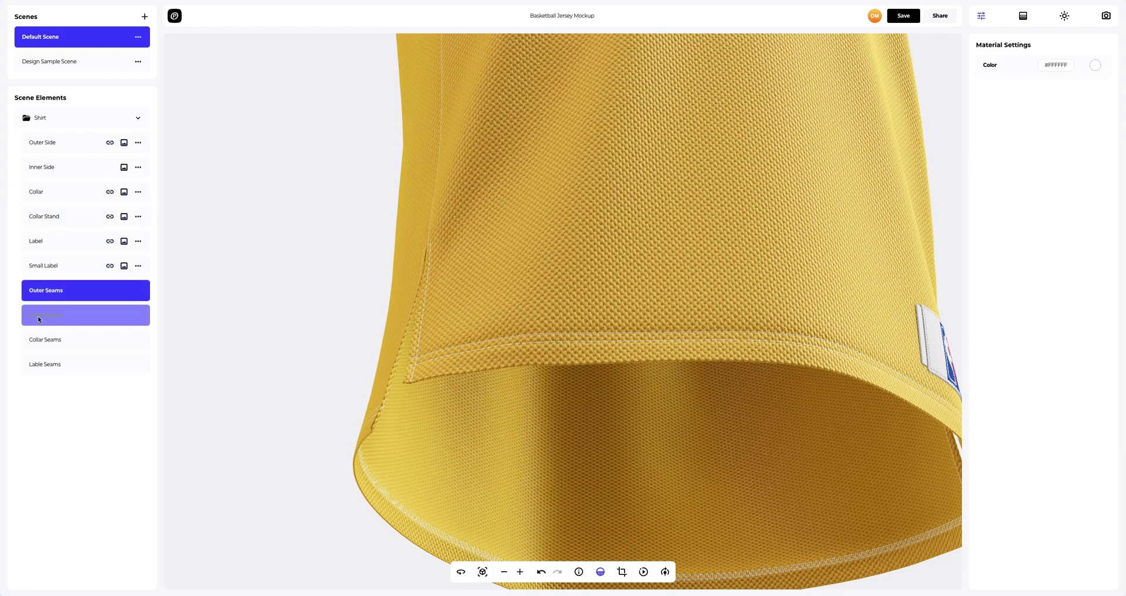
{"action": "left_click", "coordinate": [47, 366], "text": "shift"}
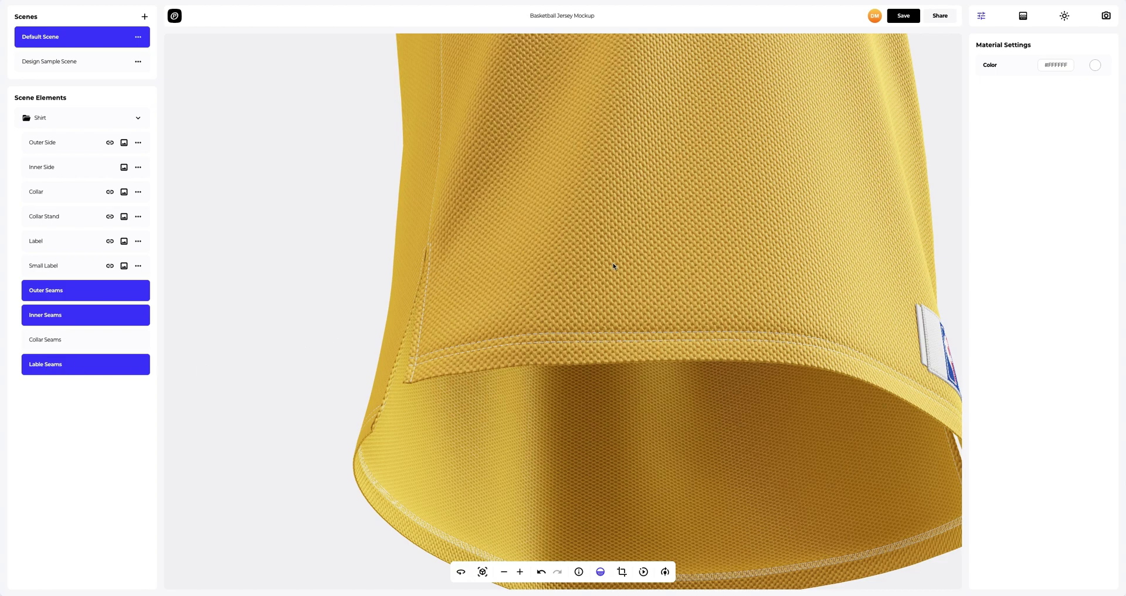
{"action": "left_click", "coordinate": [1092, 66]}
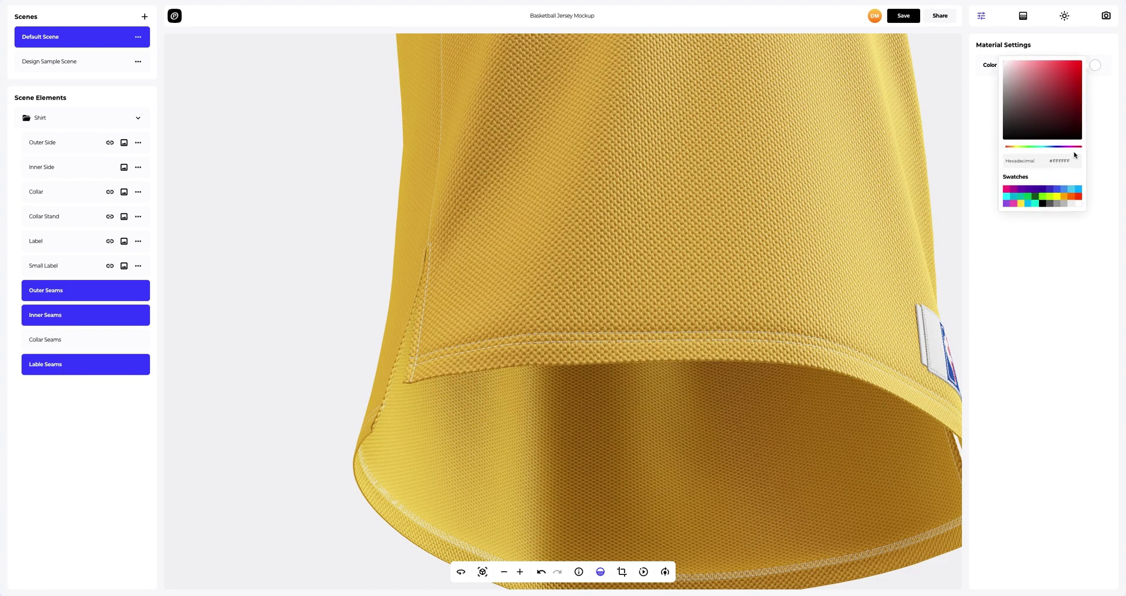
{"action": "left_click_drag", "start_coordinate": [1070, 160], "coordinate": [1020, 158]}
{"action": "type", "text": "5E2987"}
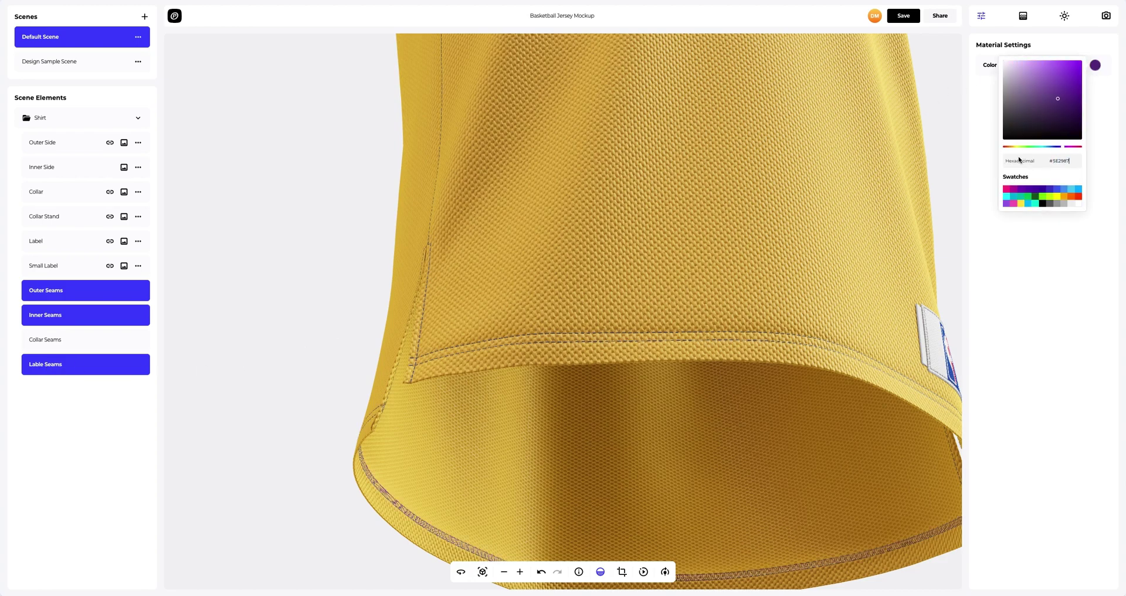
{"action": "left_click", "coordinate": [777, 205]}
- Set the background color of the jersey's hem label to grey #9E9E9E
{"action": "left_click_drag", "start_coordinate": [756, 198], "coordinate": [648, 230]}
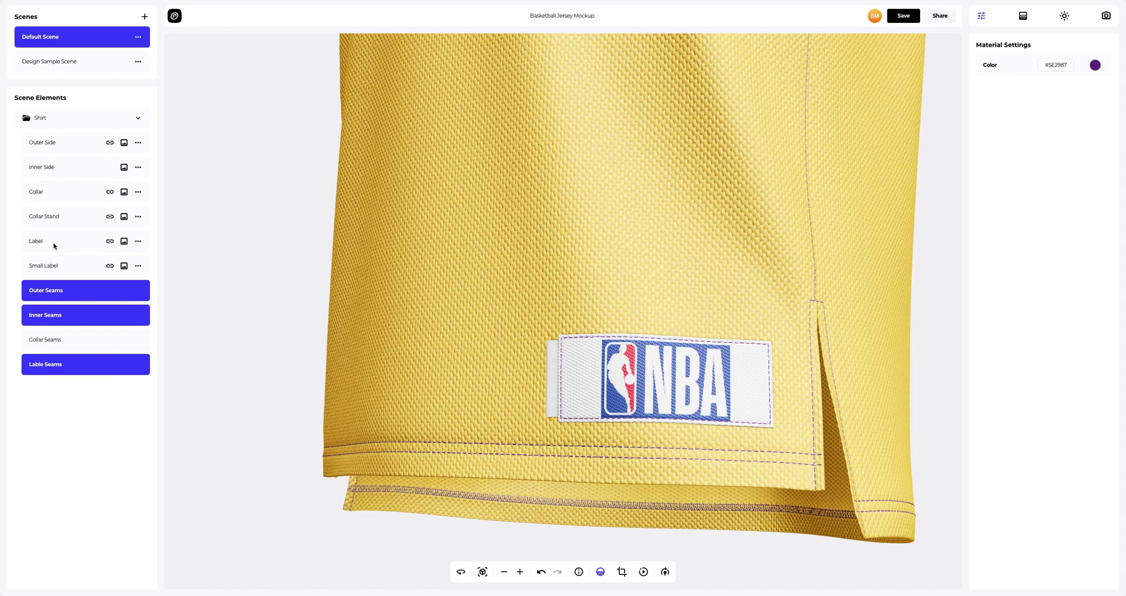
{"action": "left_click", "coordinate": [54, 246]}
{"action": "scroll", "coordinate": [672, 406], "scroll_direction": "up", "scroll_amount": 3}
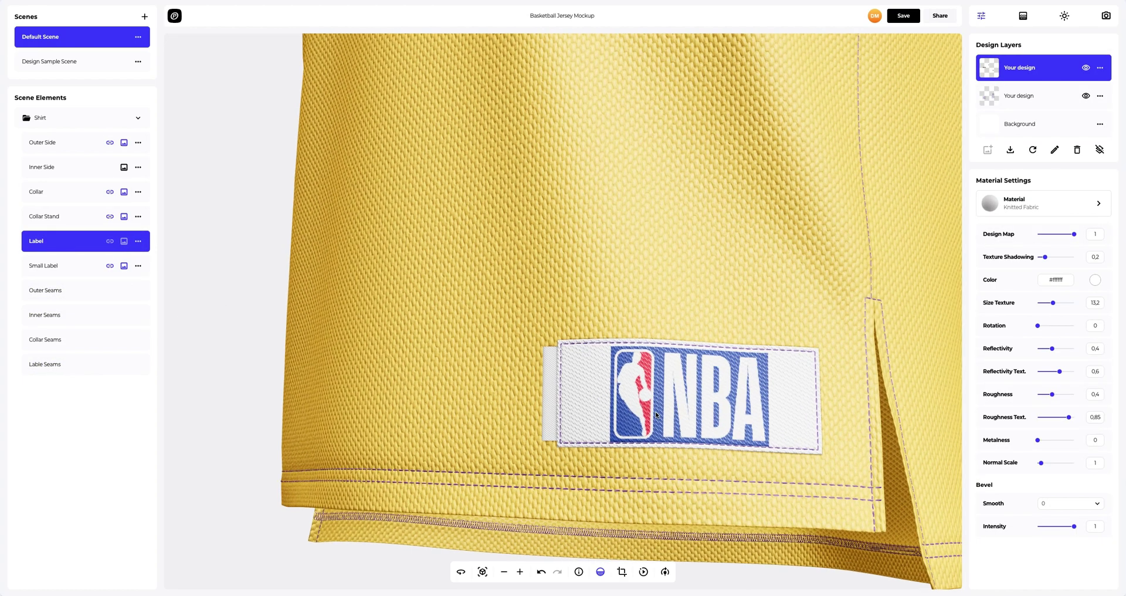
{"action": "left_click", "coordinate": [1045, 124]}
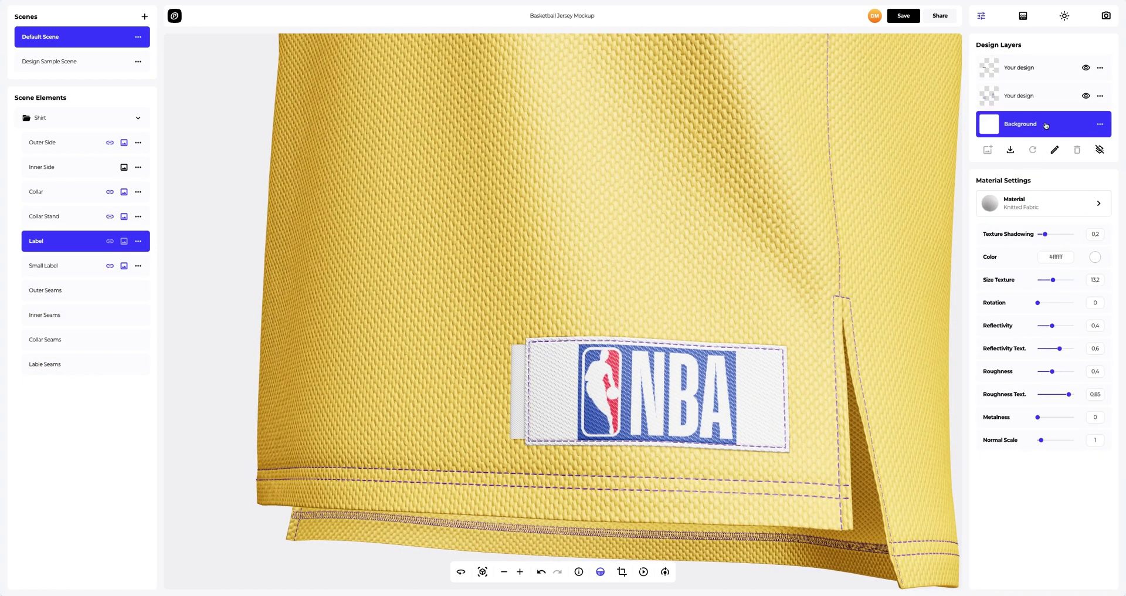
{"action": "left_click", "coordinate": [1095, 257]}
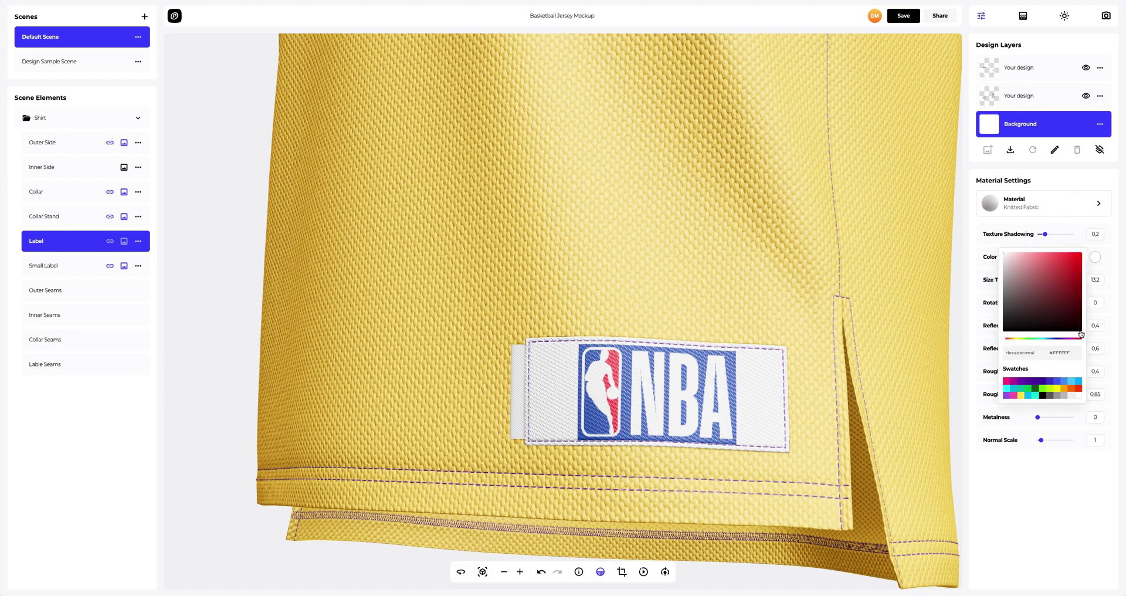
{"action": "key", "text": "ctrl+a"}
{"action": "type", "text": "#9E9E9E"}
{"action": "left_click", "coordinate": [915, 363]}
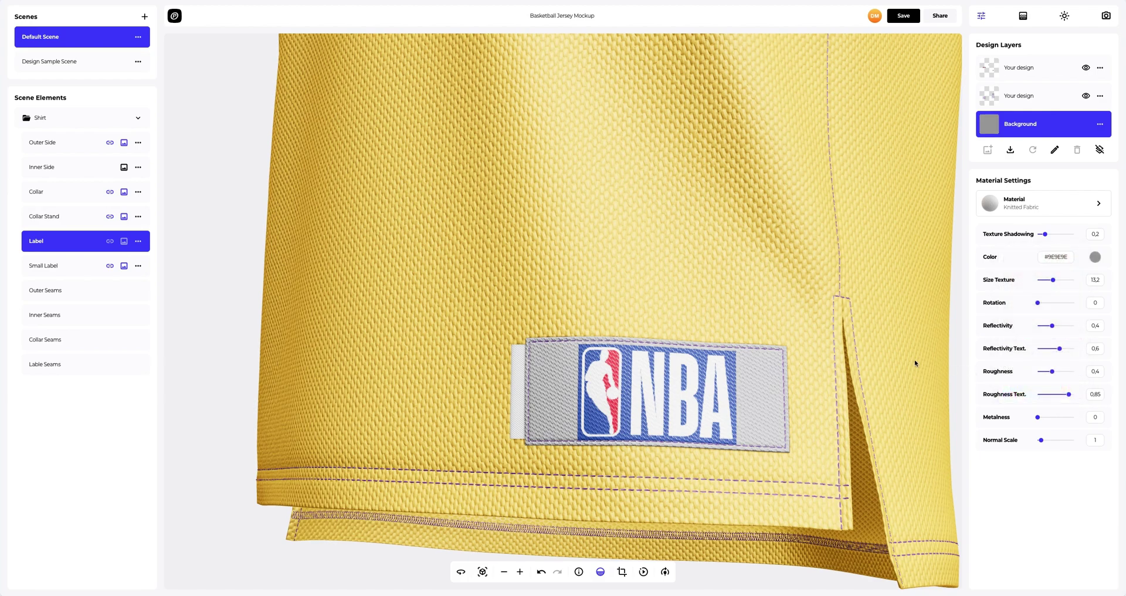
- Set the small label's background color to red #F20000
{"action": "left_click", "coordinate": [44, 271]}
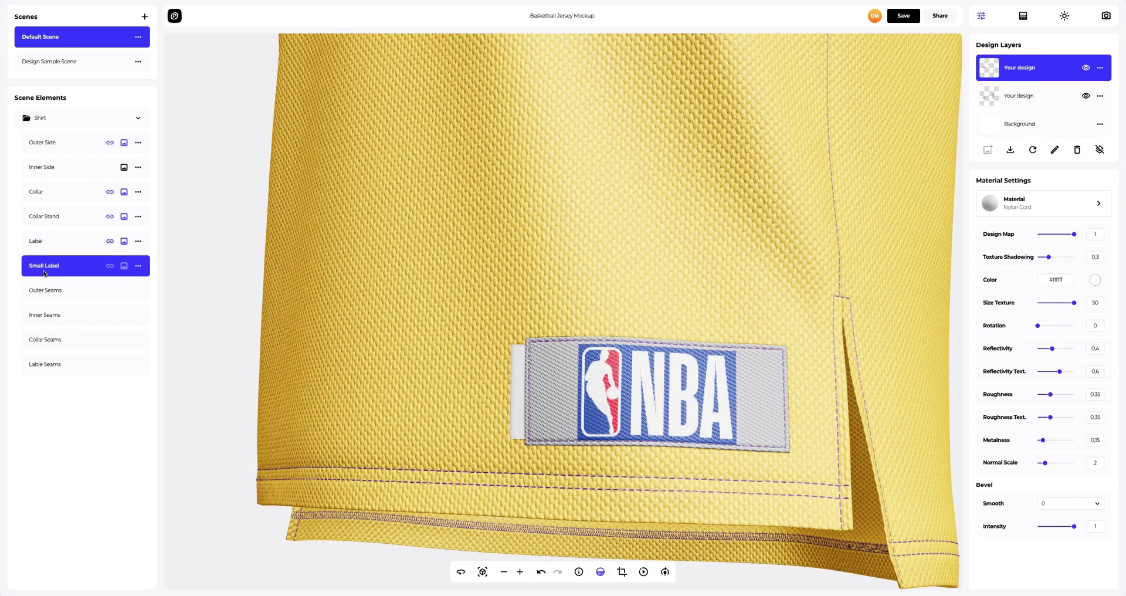
{"action": "left_click", "coordinate": [1038, 128]}
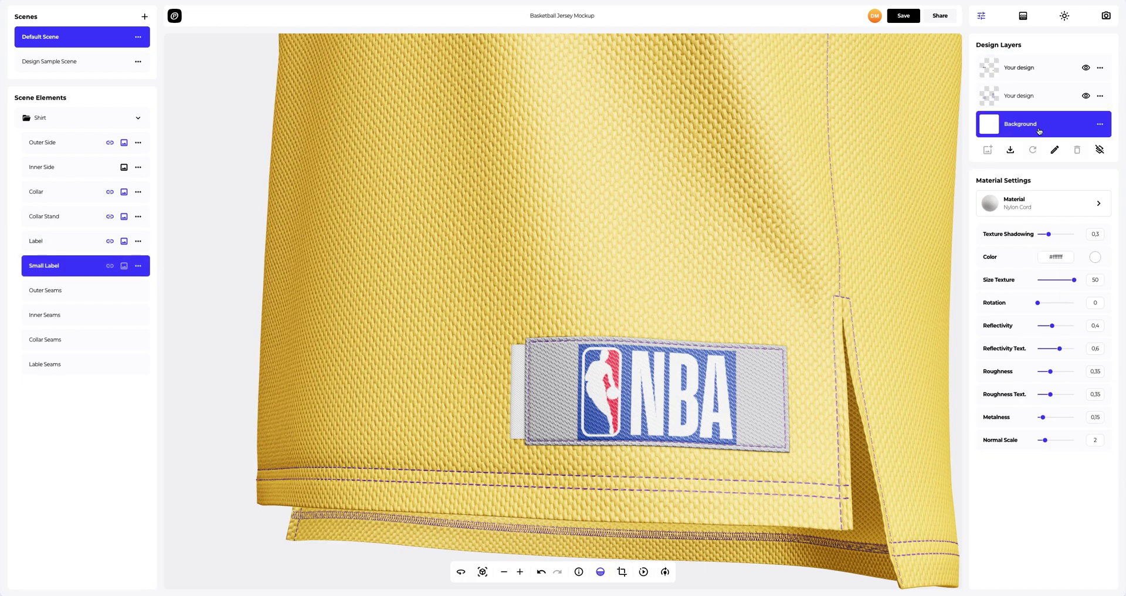
{"action": "left_click", "coordinate": [1094, 257]}
{"action": "double_click", "coordinate": [1077, 352]}
{"action": "type", "text": "F20000"}
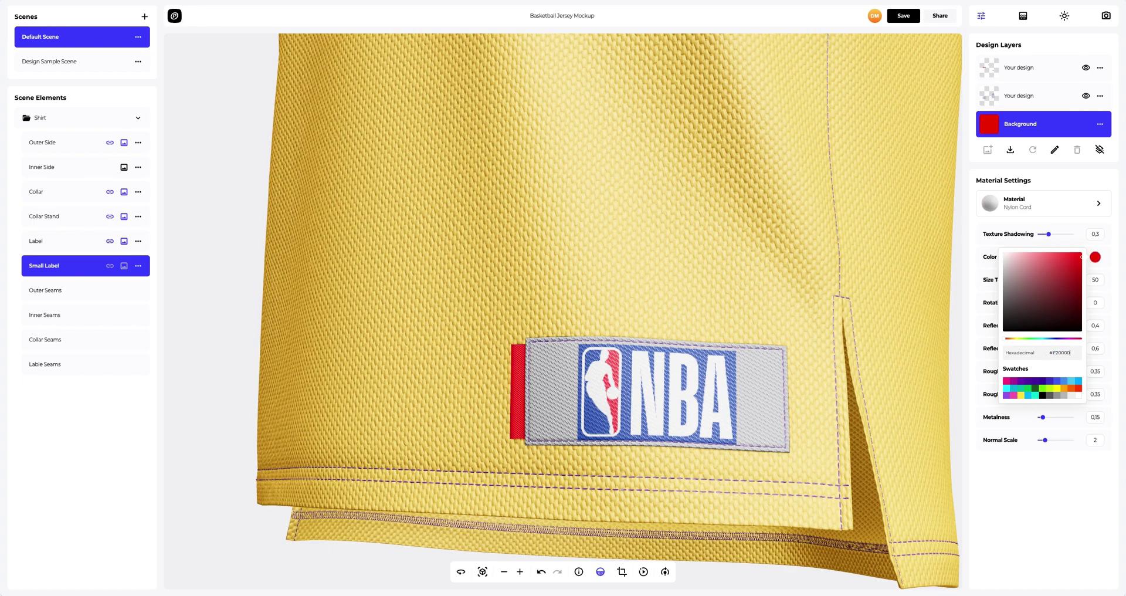
{"action": "left_click", "coordinate": [855, 350]}
- Set the collar seams' color to yellow #FDB927
{"action": "scroll", "coordinate": [613, 181], "scroll_direction": "up", "scroll_amount": 5}
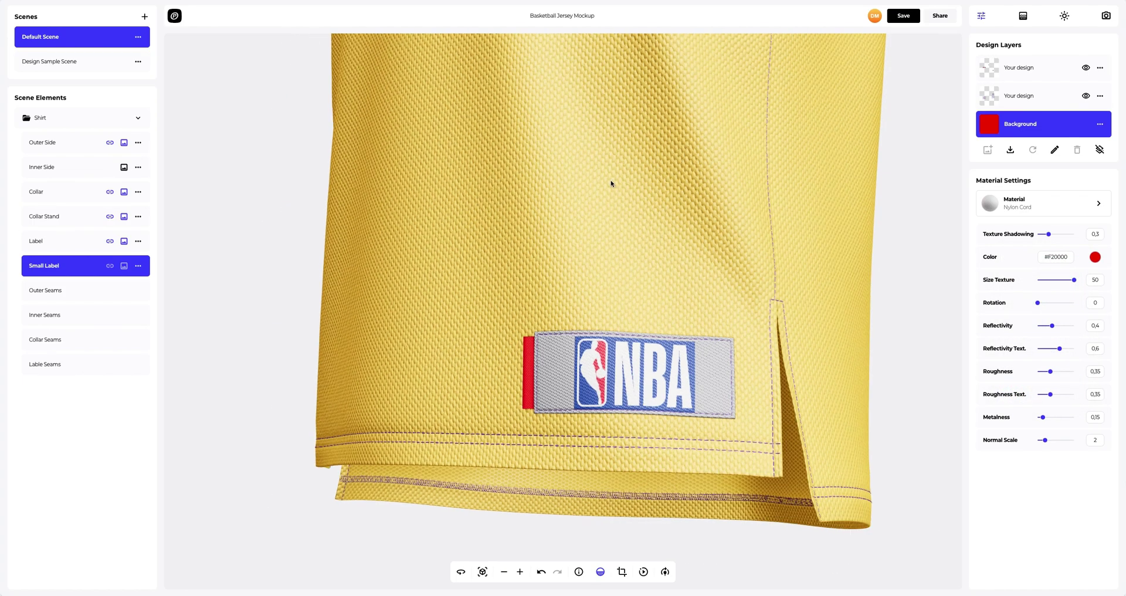
{"action": "scroll", "coordinate": [590, 344], "scroll_direction": "up", "scroll_amount": 5}
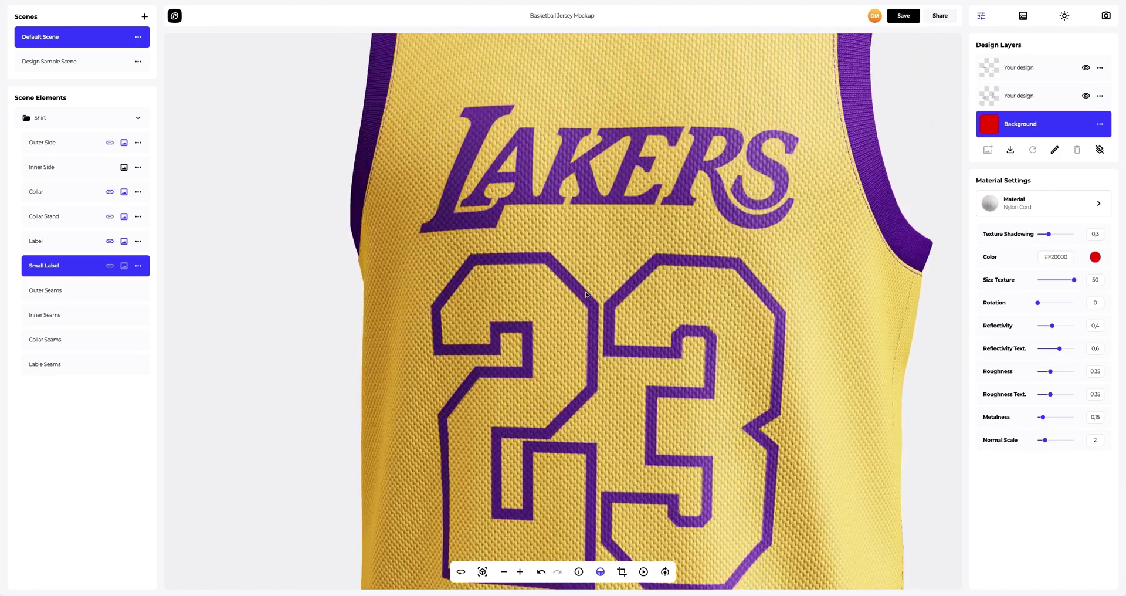
{"action": "left_click_drag", "start_coordinate": [587, 295], "coordinate": [492, 175]}
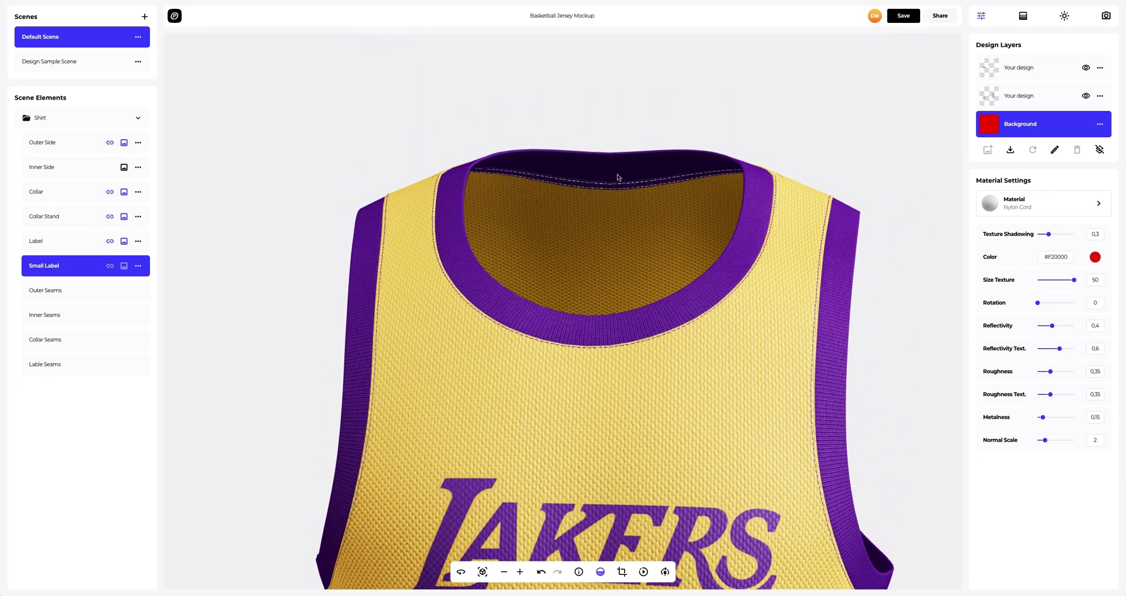
{"action": "scroll", "coordinate": [617, 177], "scroll_direction": "up", "scroll_amount": 5}
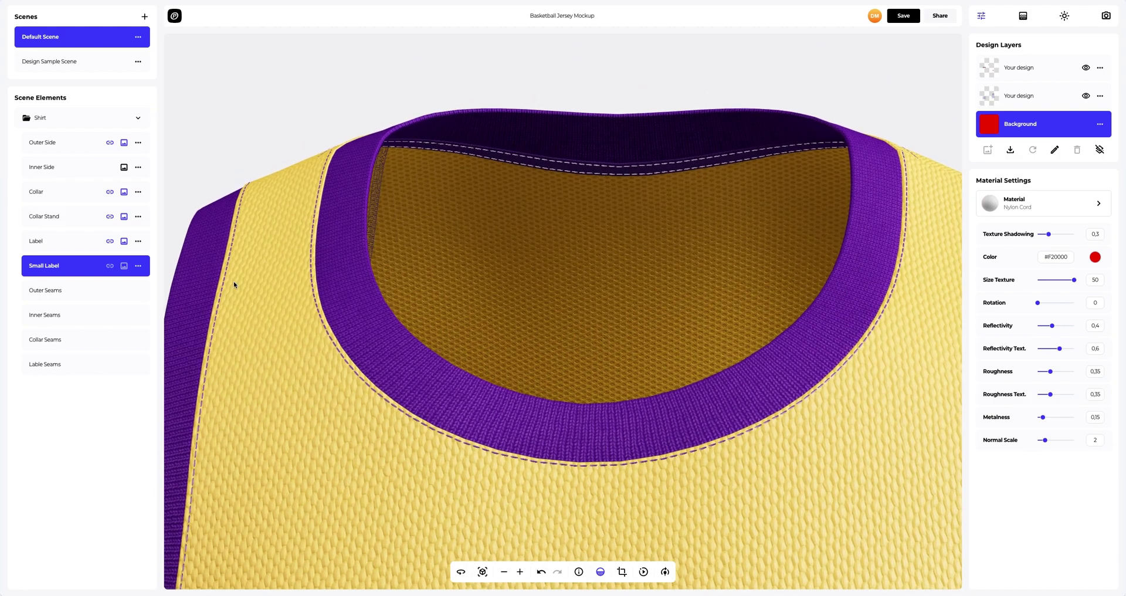
{"action": "left_click", "coordinate": [39, 341]}
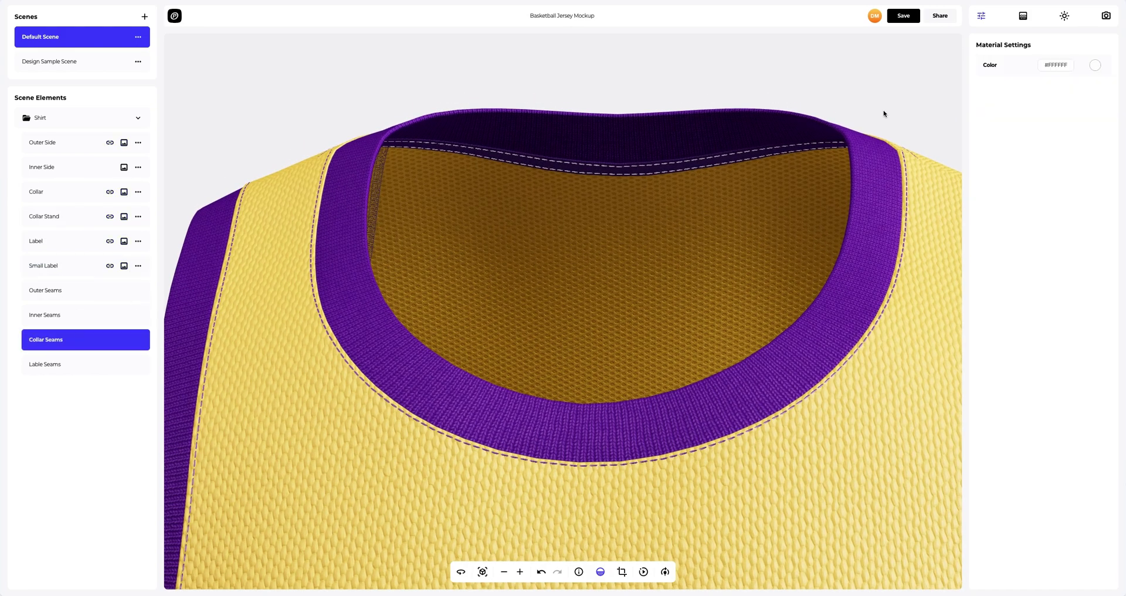
{"action": "left_click", "coordinate": [1095, 65]}
{"action": "type", "text": "#FDB927"}
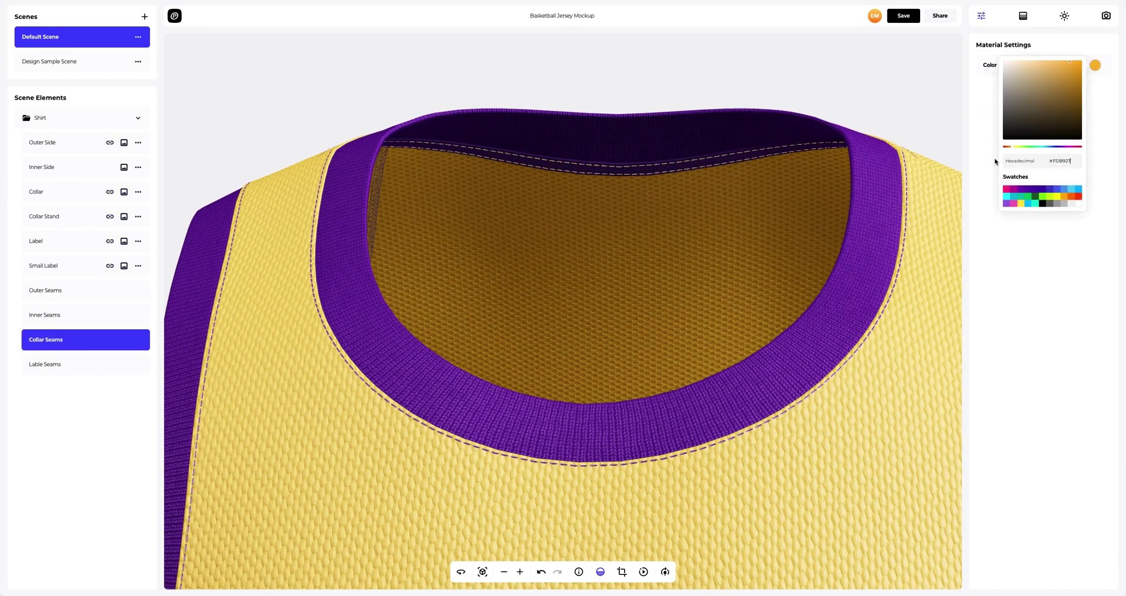
{"action": "left_click", "coordinate": [996, 161]}
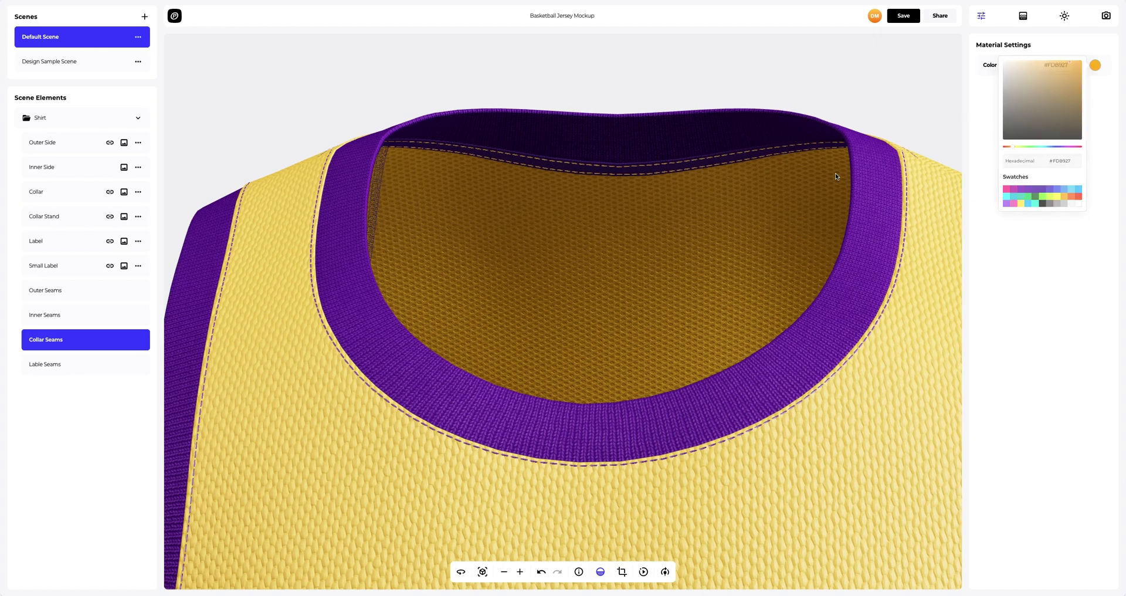
- Inspect the whole jersey from all around, finishing at the default camera view
{"action": "left_click", "coordinate": [483, 572]}
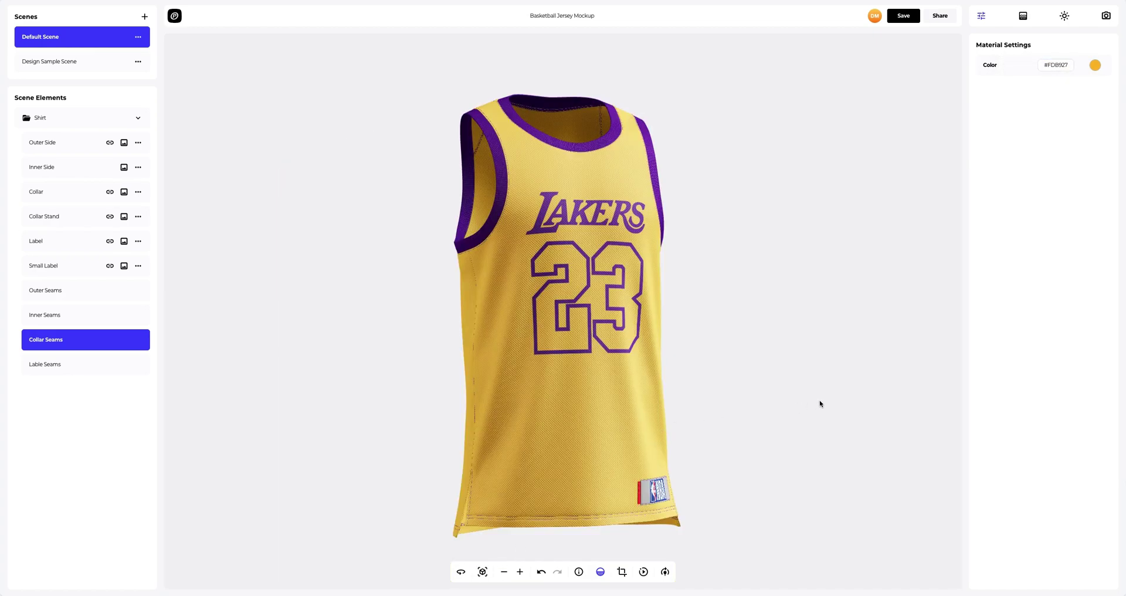
{"action": "left_click_drag", "start_coordinate": [845, 393], "coordinate": [282, 399]}
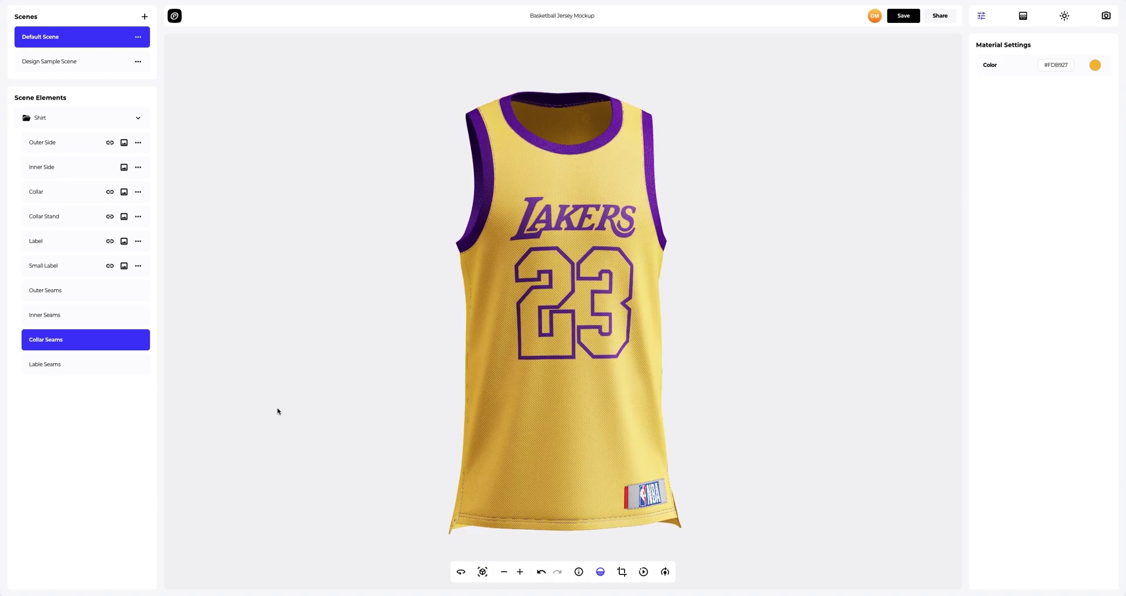
{"action": "left_click", "coordinate": [483, 573]}
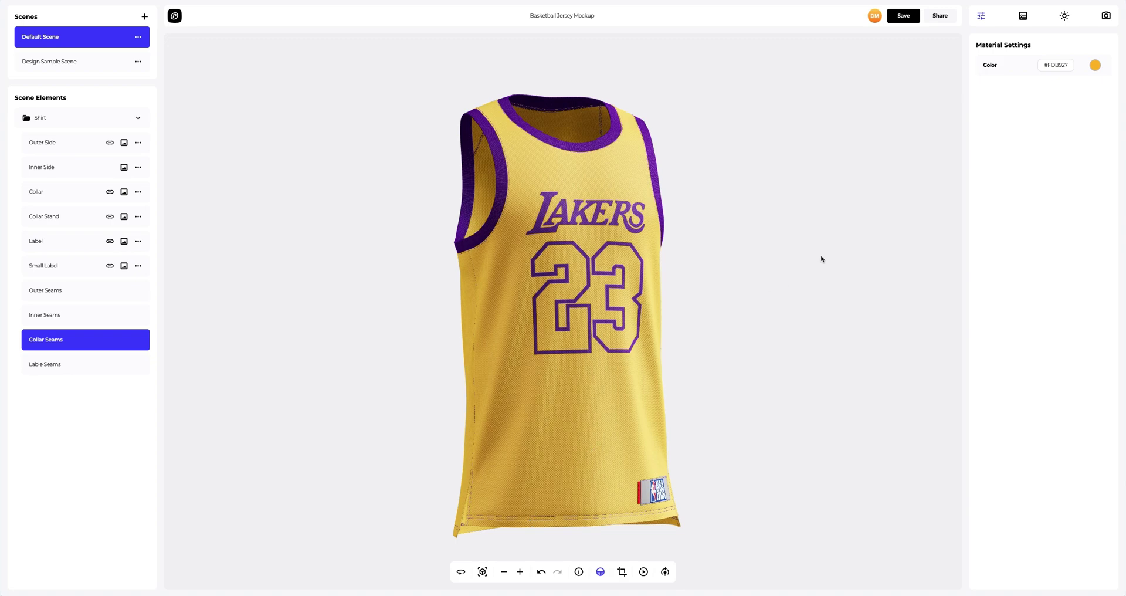
- Try solid colors for the scene background, ending with purple #560BAD
{"action": "left_click", "coordinate": [1023, 16]}
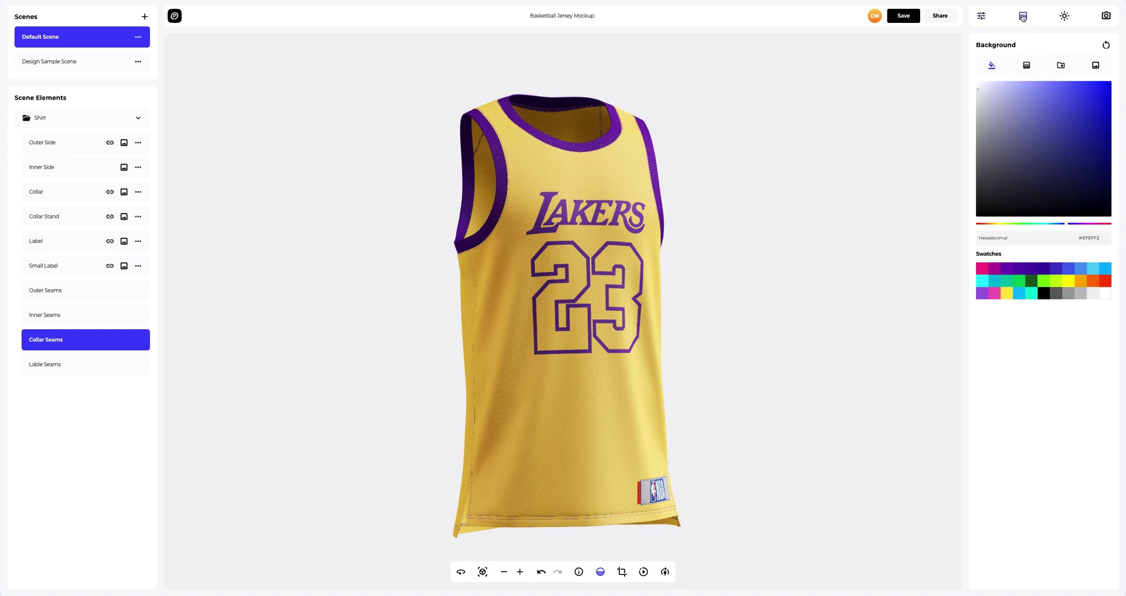
{"action": "mouse_move", "coordinate": [999, 115]}
{"action": "left_mouse_down"}
{"action": "mouse_move", "coordinate": [1035, 141]}
{"action": "mouse_move", "coordinate": [1019, 165]}
{"action": "left_mouse_up"}
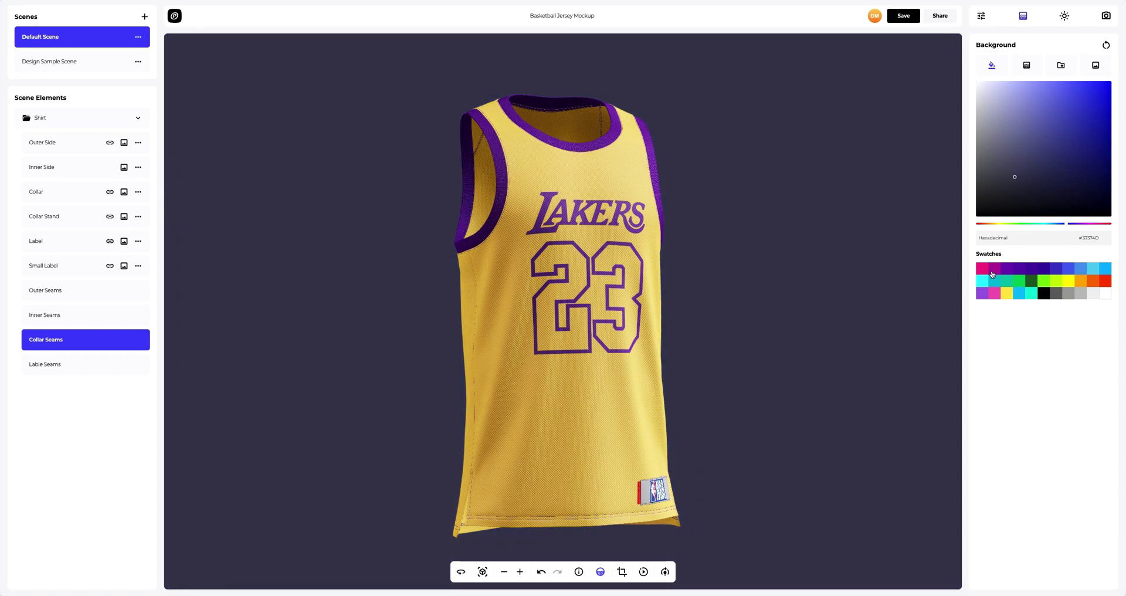
{"action": "left_click", "coordinate": [994, 273]}
{"action": "left_click", "coordinate": [1018, 274]}
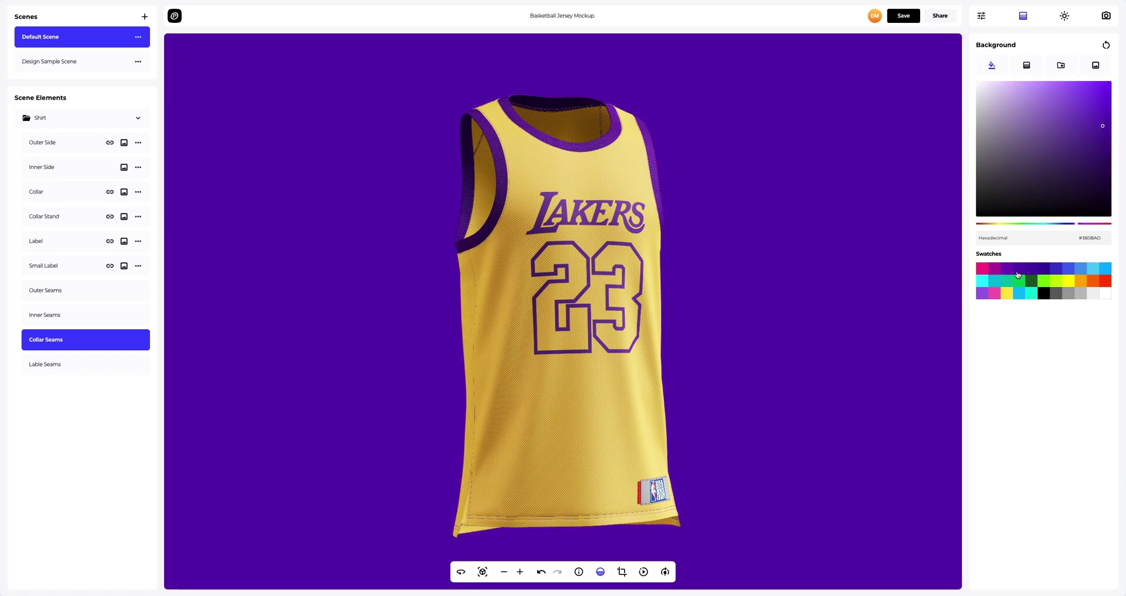
- Try a radial gradient scene background with Color A #FFAB01 and Color B #560BAD
{"action": "left_click", "coordinate": [1027, 66]}
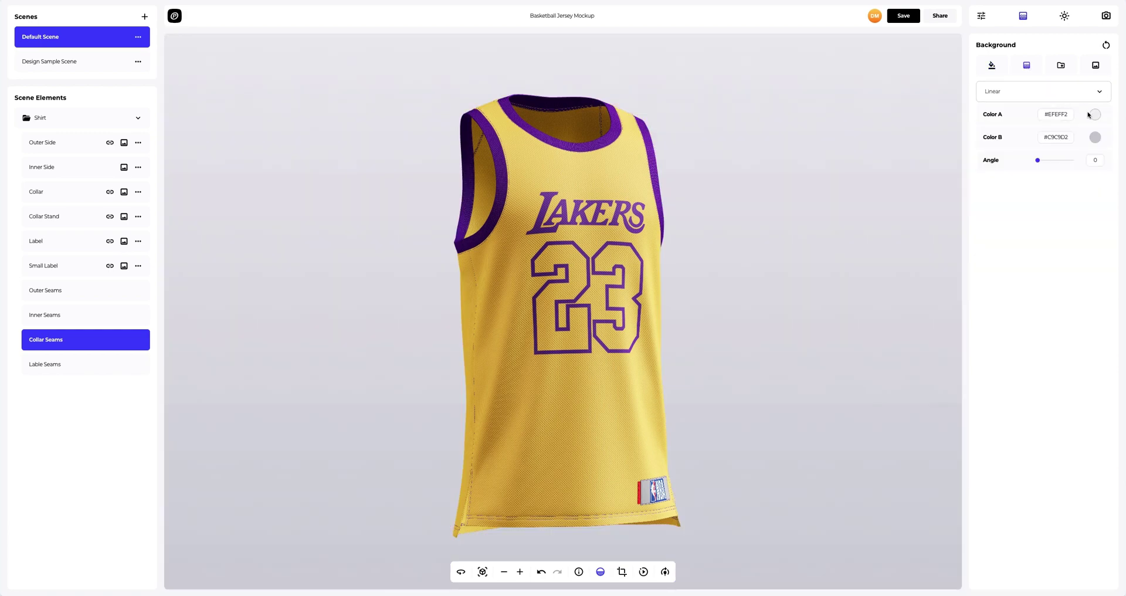
{"action": "left_click", "coordinate": [1094, 115]}
{"action": "left_click", "coordinate": [1062, 246]}
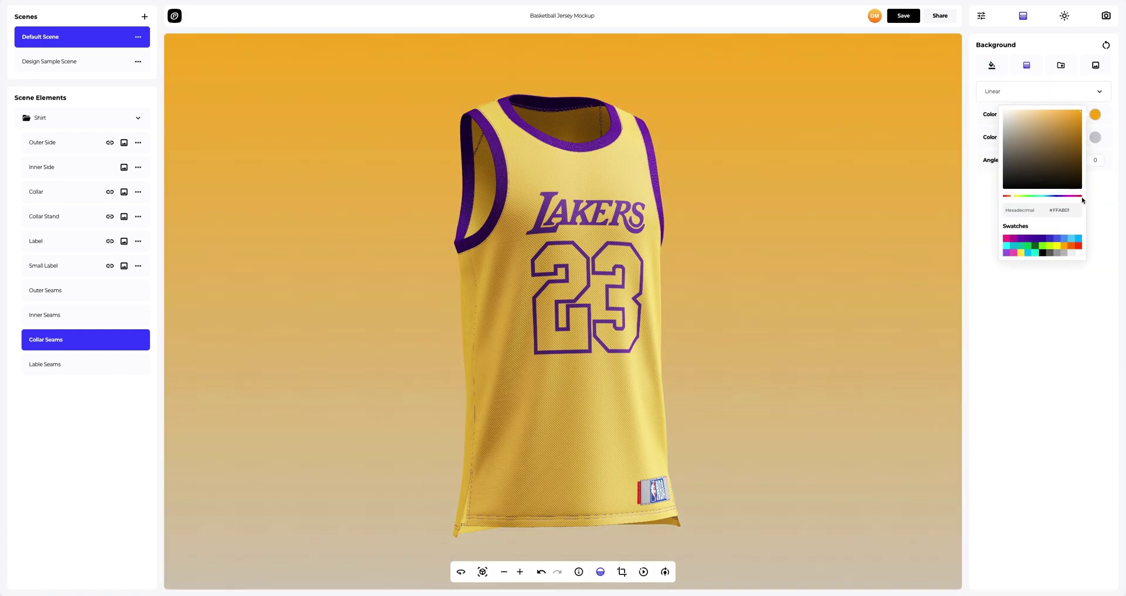
{"action": "left_click", "coordinate": [1095, 139]}
{"action": "left_click", "coordinate": [1031, 262]}
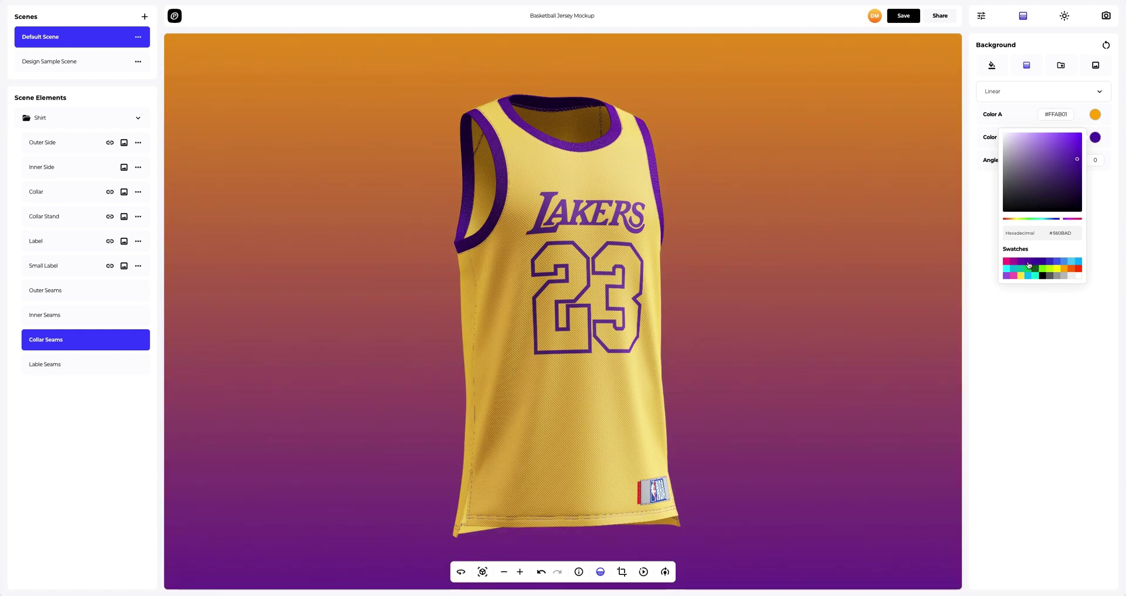
{"action": "left_click", "coordinate": [986, 252]}
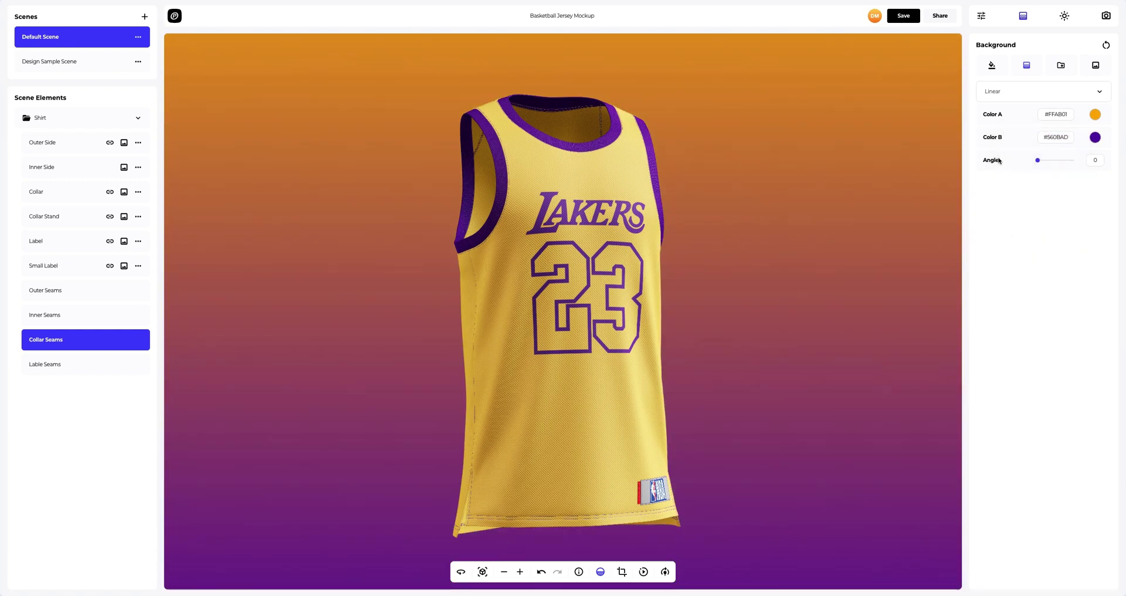
{"action": "left_click", "coordinate": [1005, 92]}
{"action": "left_click", "coordinate": [998, 119]}
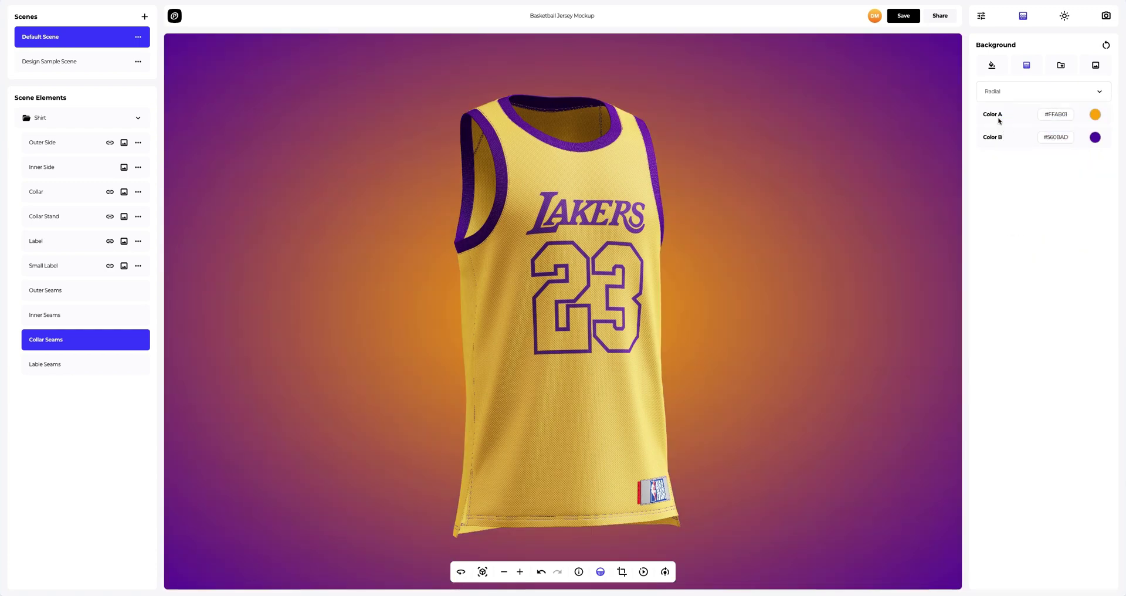
- Try preset background images: dark teal, the purple-pink gradient, and the teal-orange gradient
{"action": "left_click", "coordinate": [1061, 66]}
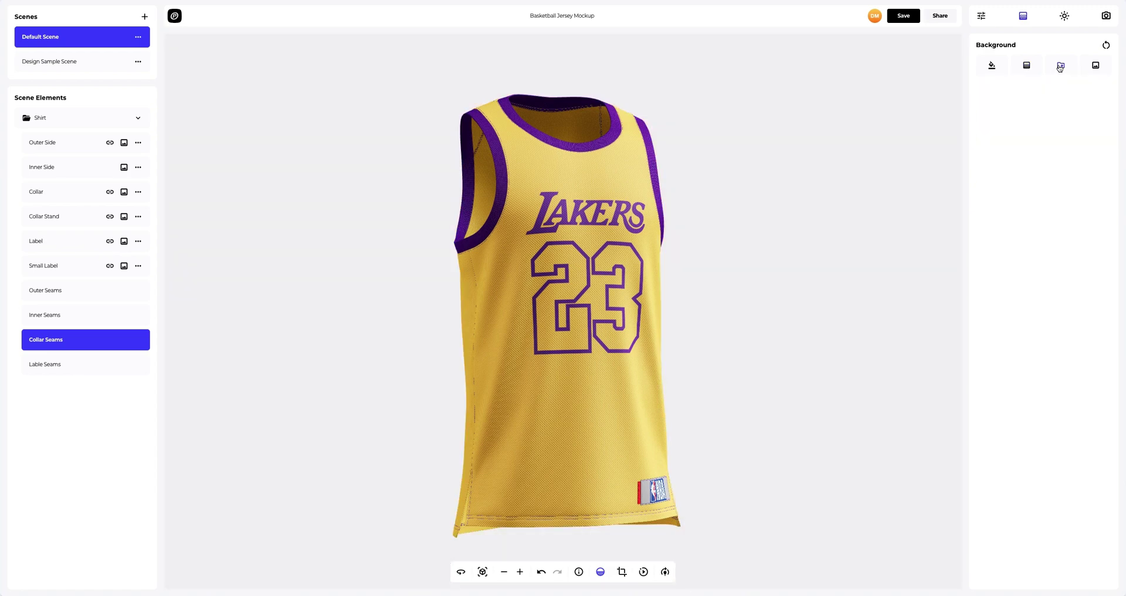
{"action": "left_click", "coordinate": [1083, 138]}
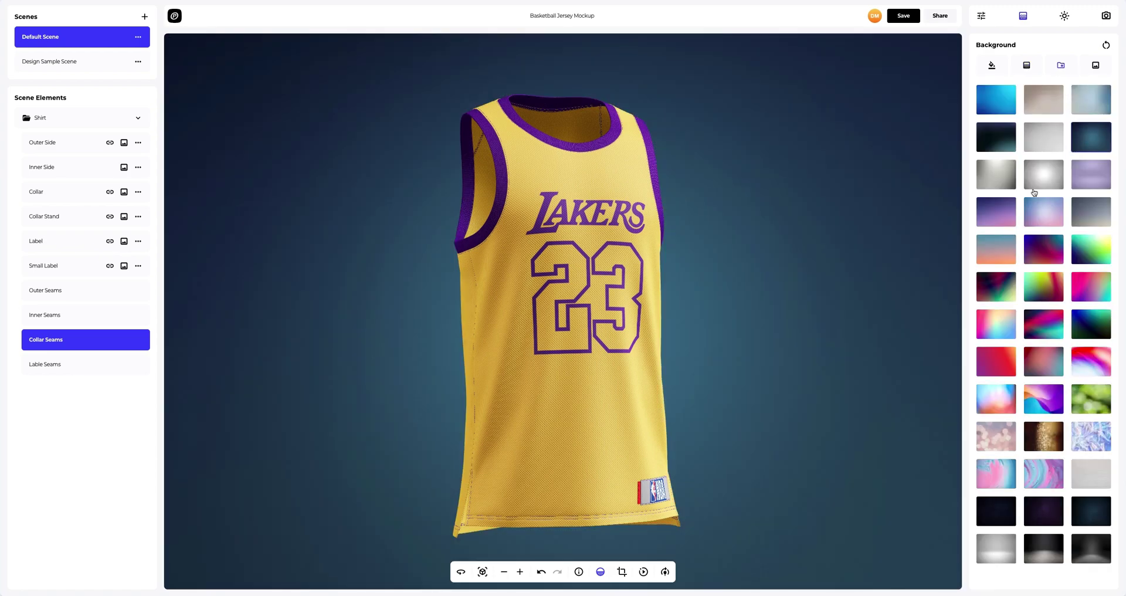
{"action": "left_click", "coordinate": [988, 213]}
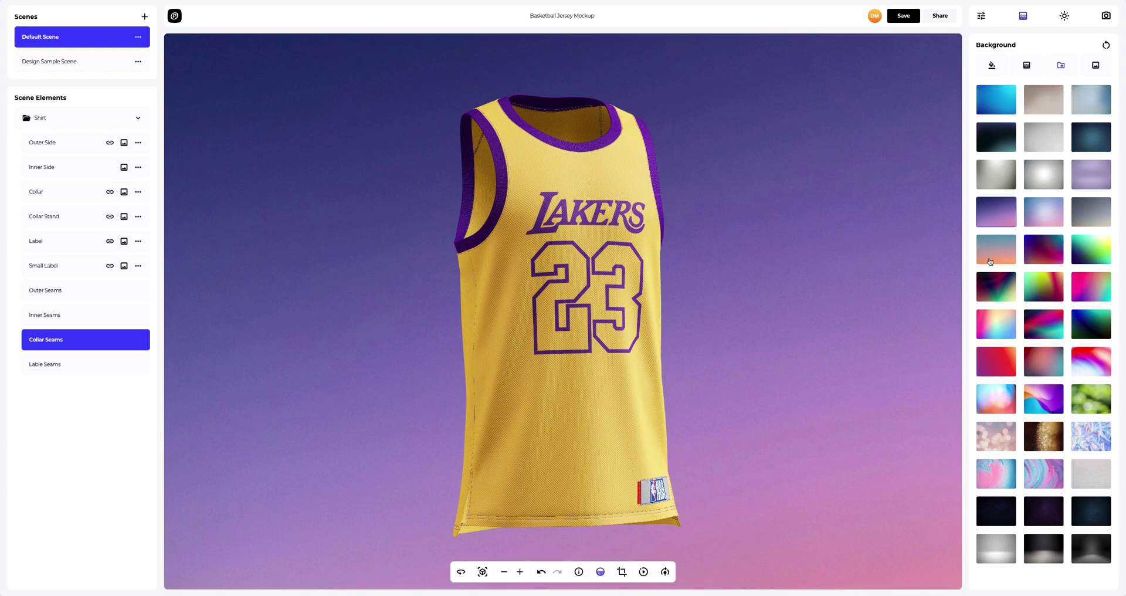
{"action": "left_click", "coordinate": [990, 261]}
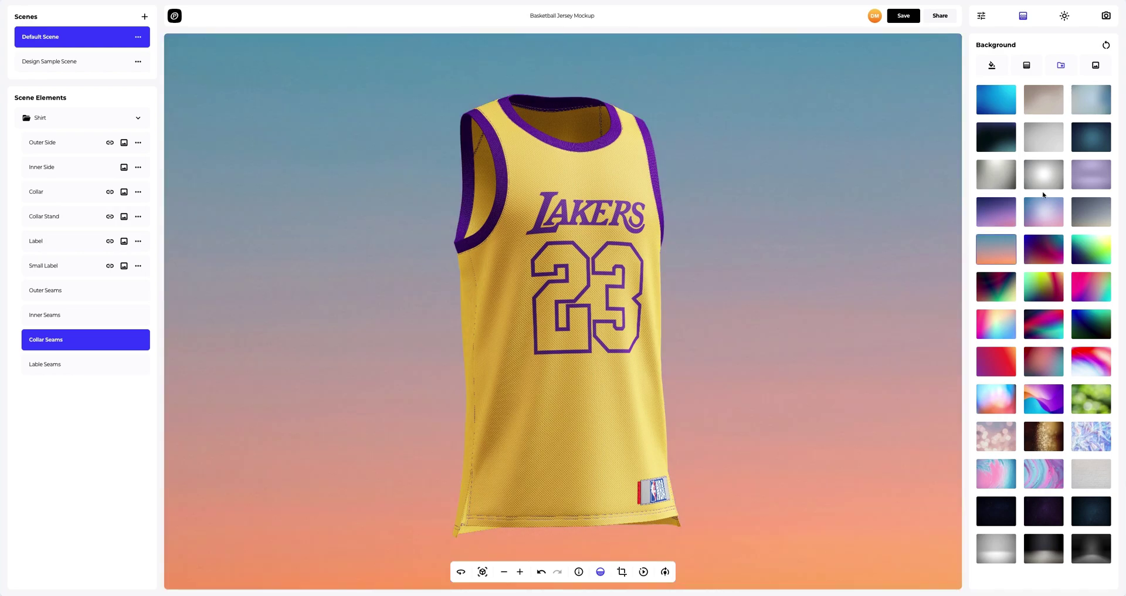
- Upload Background.png as the scene background image and turn off Frame Crop
{"action": "left_click", "coordinate": [1095, 66]}
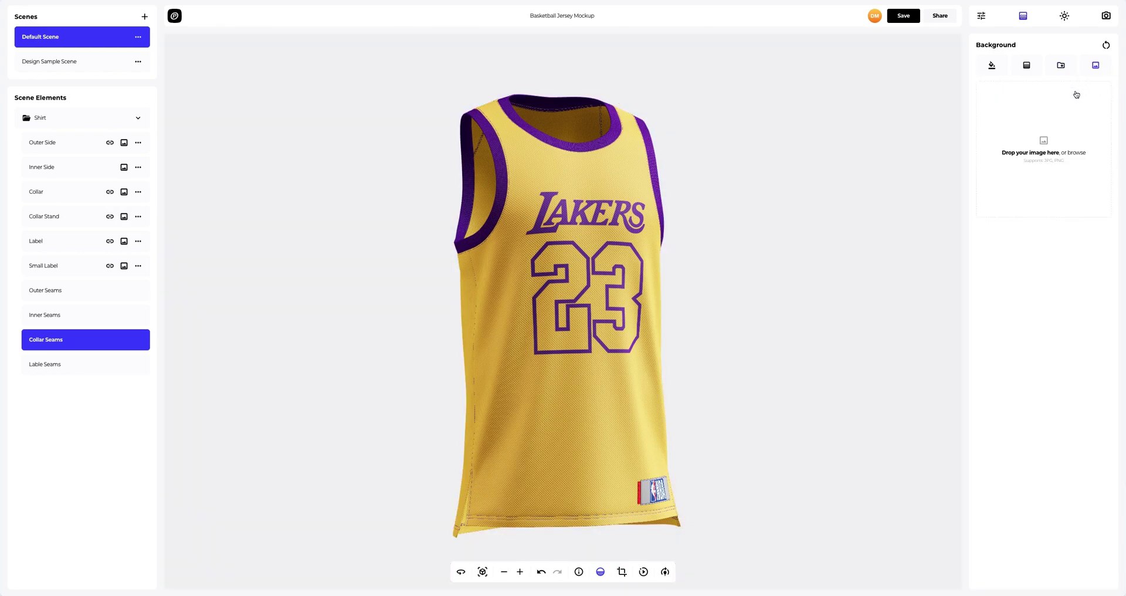
{"action": "left_click", "coordinate": [1043, 146]}
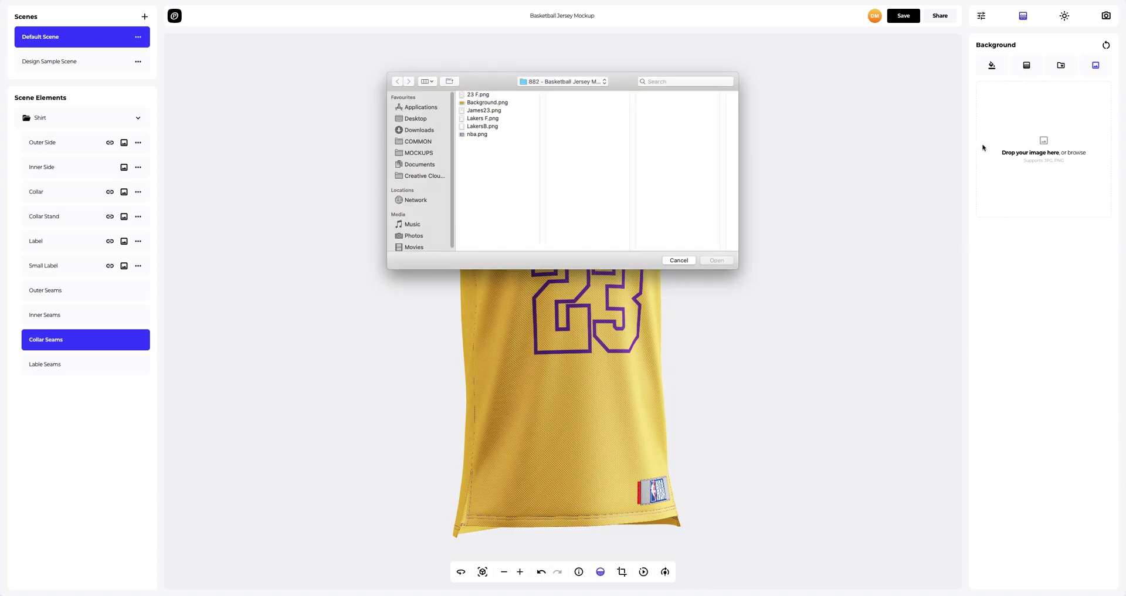
{"action": "left_click", "coordinate": [488, 103]}
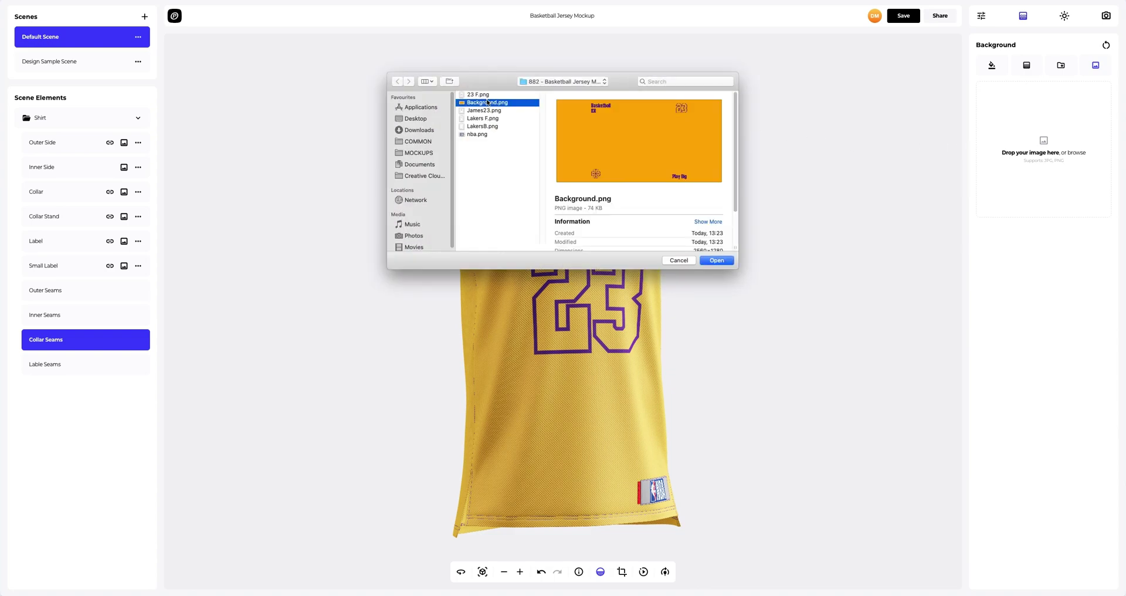
{"action": "left_click", "coordinate": [717, 260]}
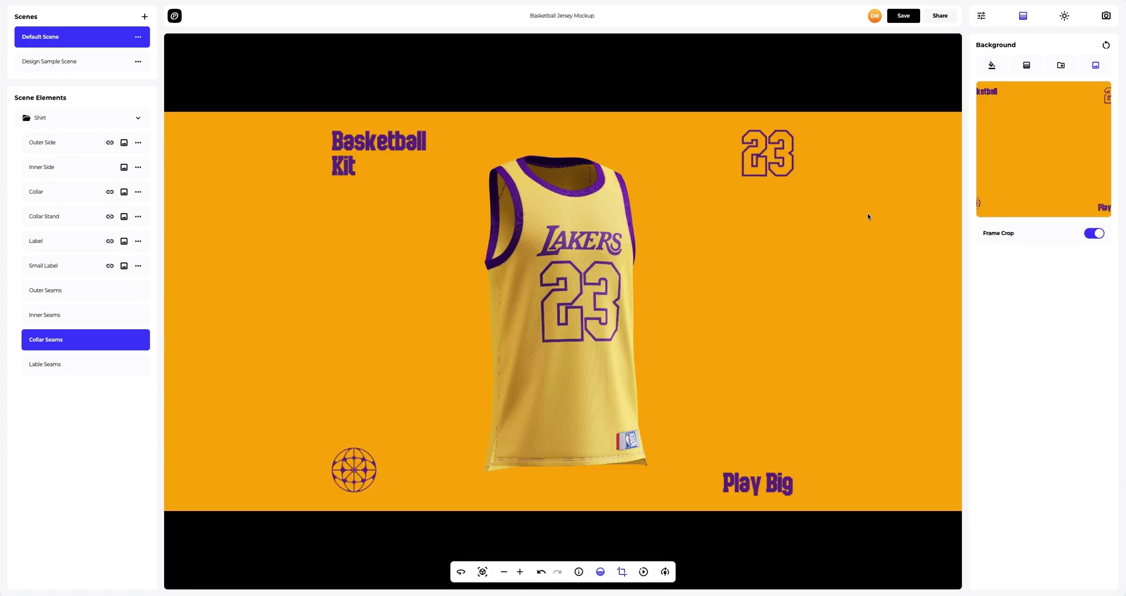
{"action": "left_click", "coordinate": [1095, 233]}
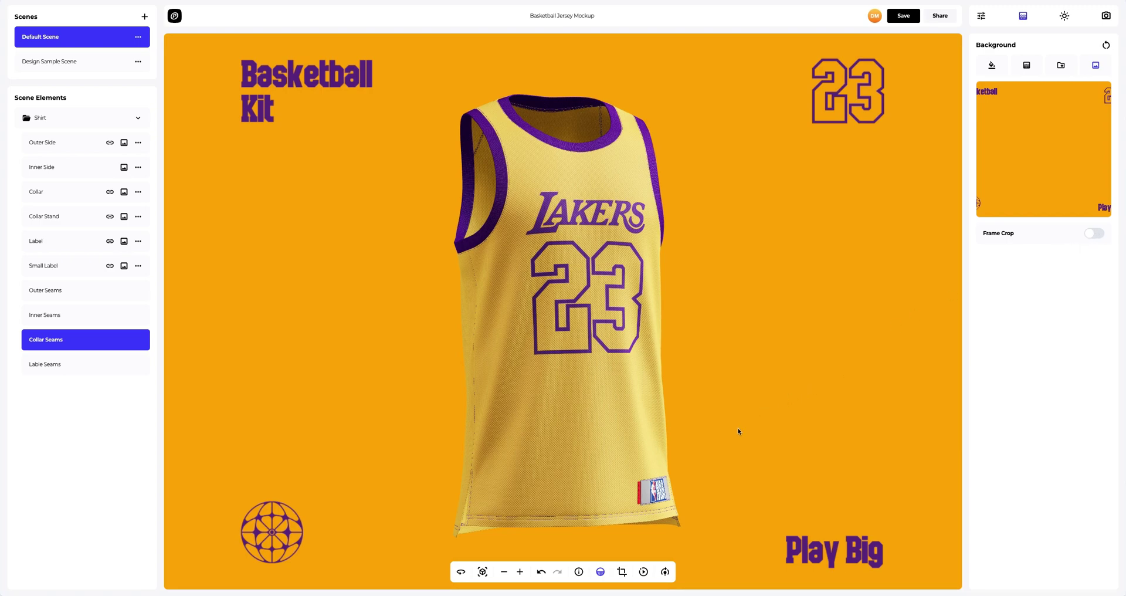
- Preview the jersey's rotation in the viewer, setting the rotation slider slightly above its centre
{"action": "left_click", "coordinate": [665, 572]}
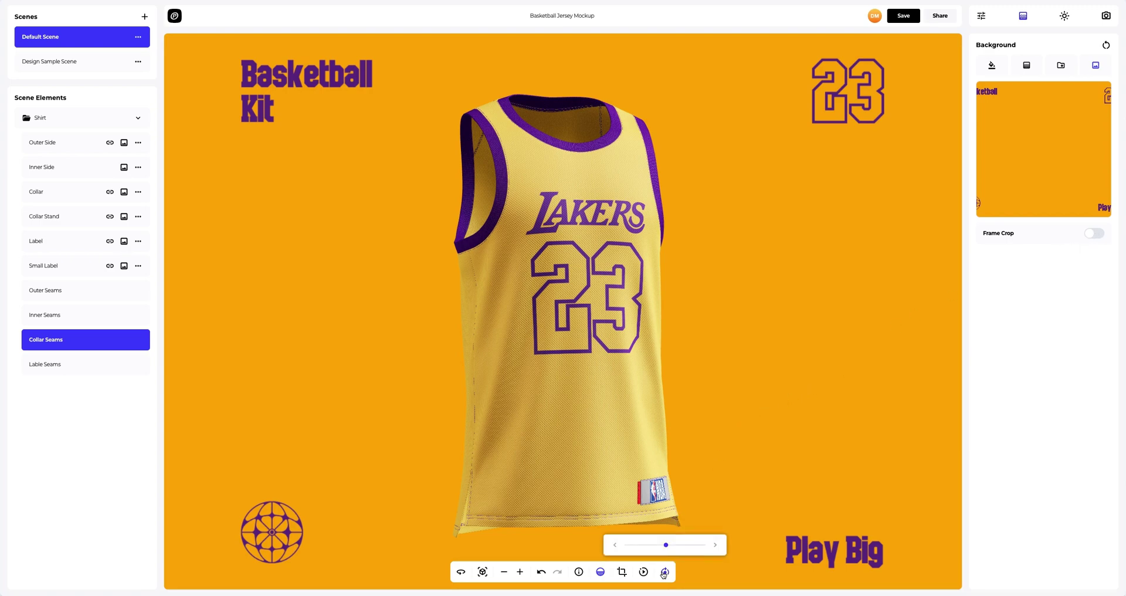
{"action": "left_click_drag", "start_coordinate": [667, 546], "coordinate": [690, 545]}
{"action": "mouse_move", "coordinate": [643, 571]}
{"action": "left_click_drag", "start_coordinate": [645, 551], "coordinate": [653, 546]}
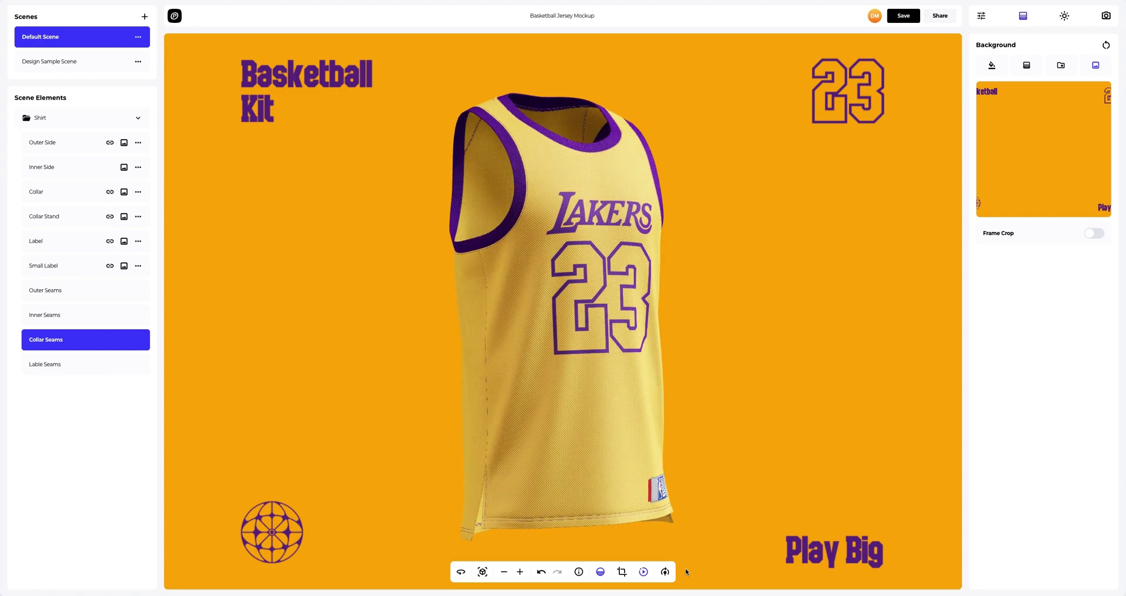
{"action": "mouse_move", "coordinate": [643, 571]}
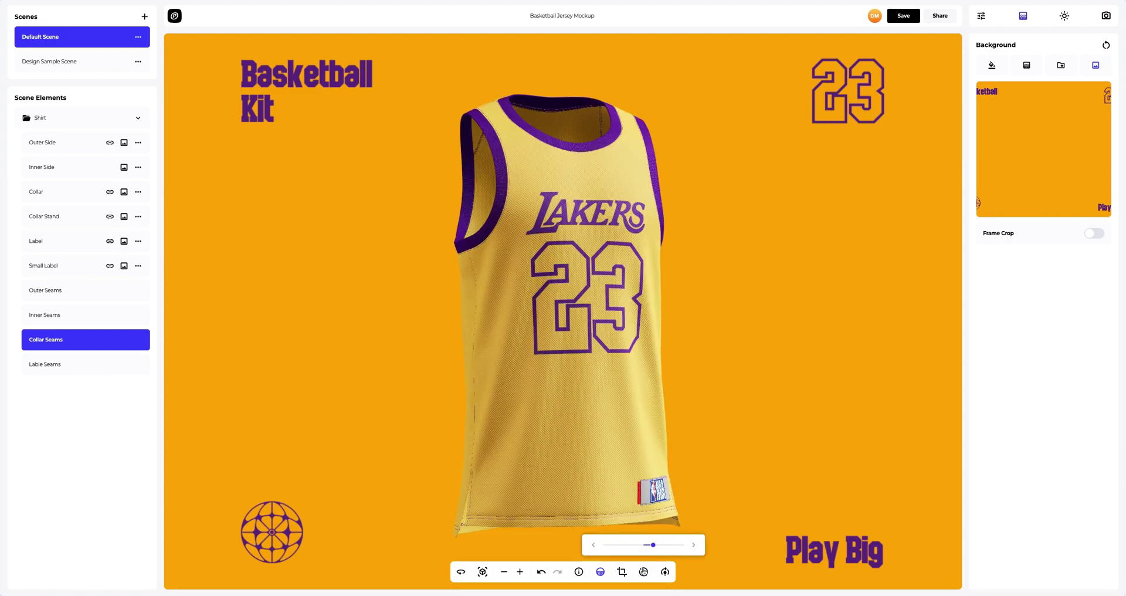
- Save the jersey mockup project and enable public access in its share settings
{"action": "left_click", "coordinate": [904, 16]}
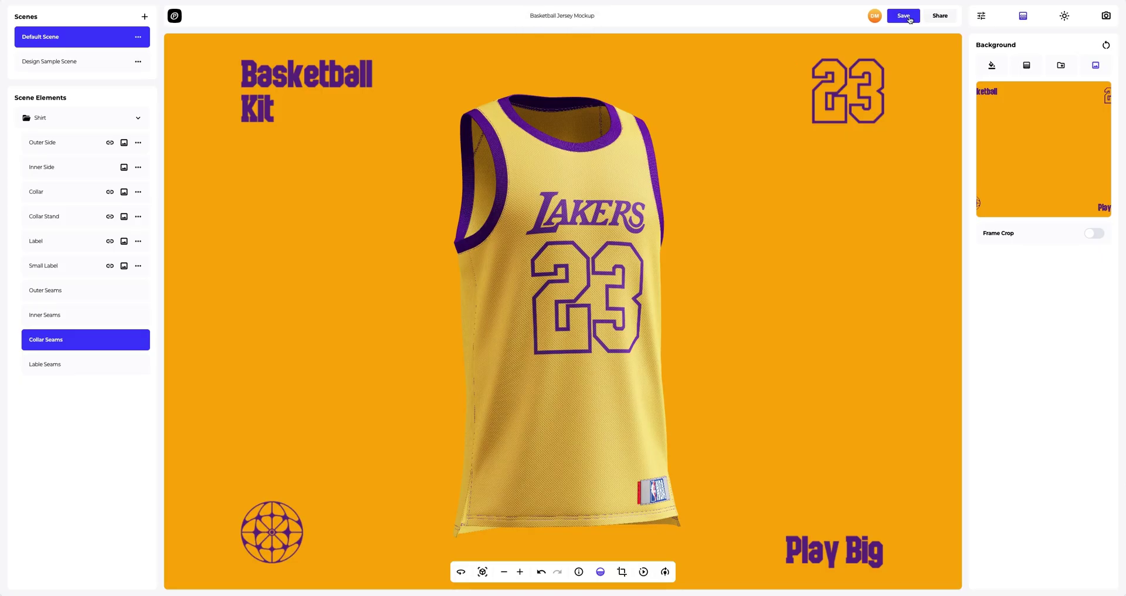
{"action": "left_click", "coordinate": [935, 18]}
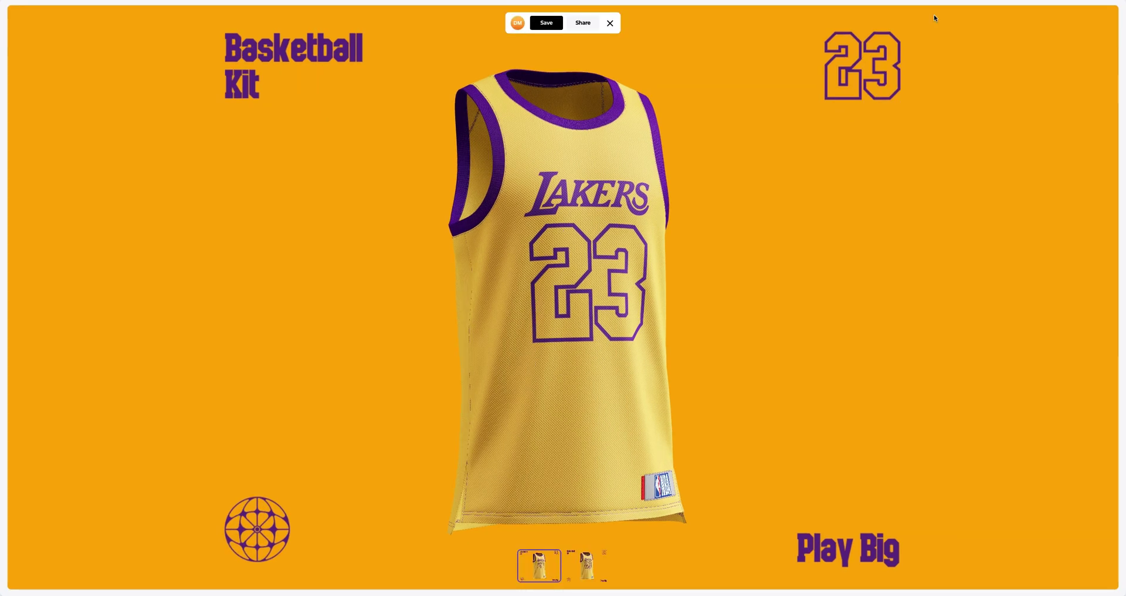
{"action": "left_click", "coordinate": [585, 23]}
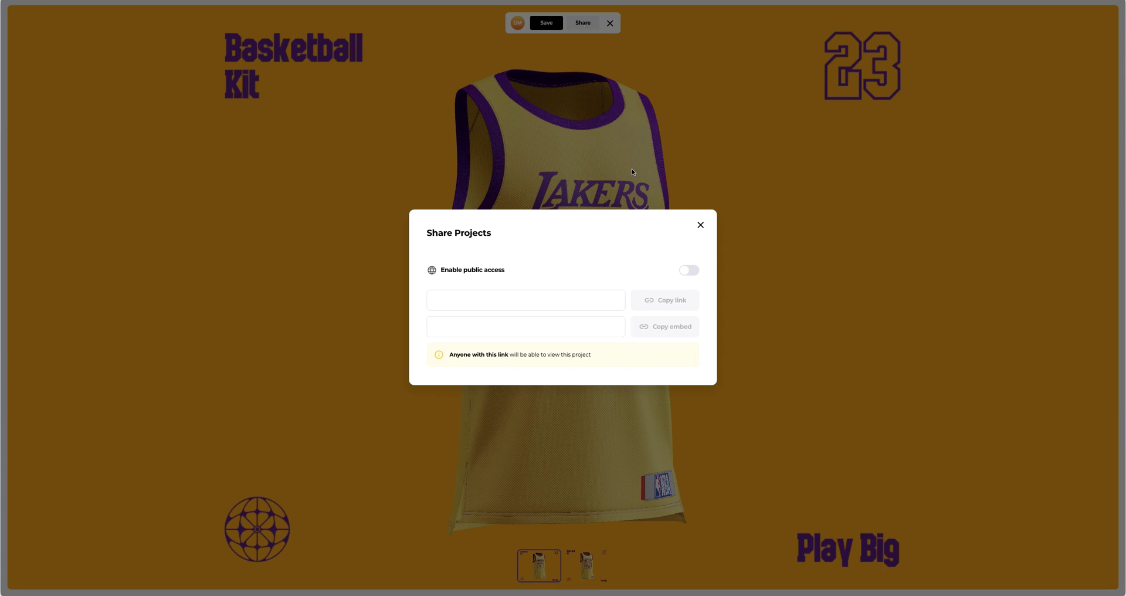
{"action": "left_click", "coordinate": [681, 271]}
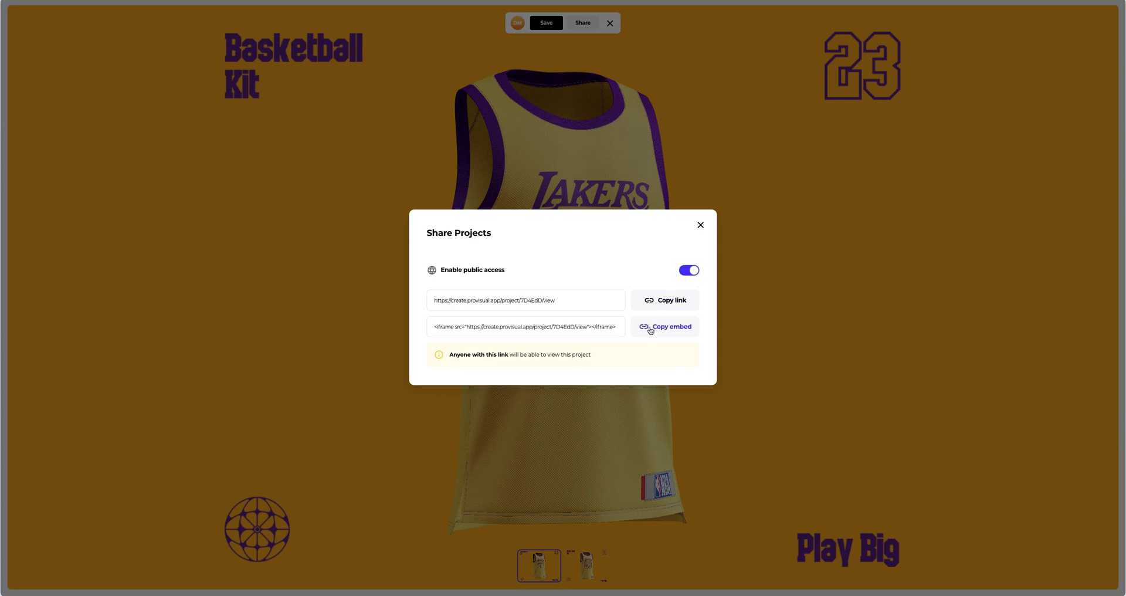
{"action": "left_click", "coordinate": [701, 225]}
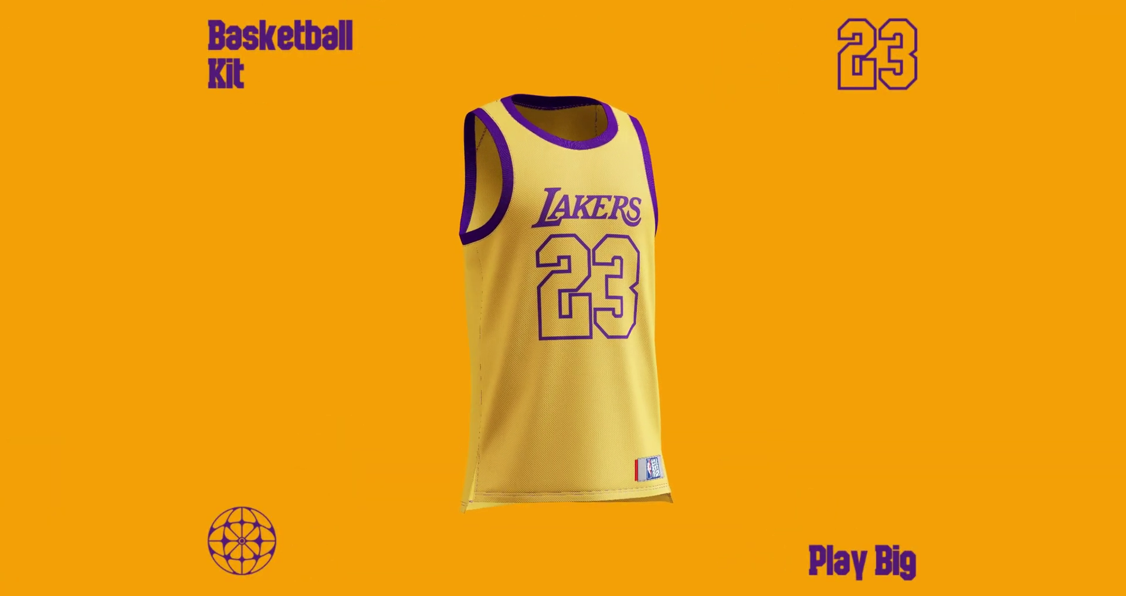